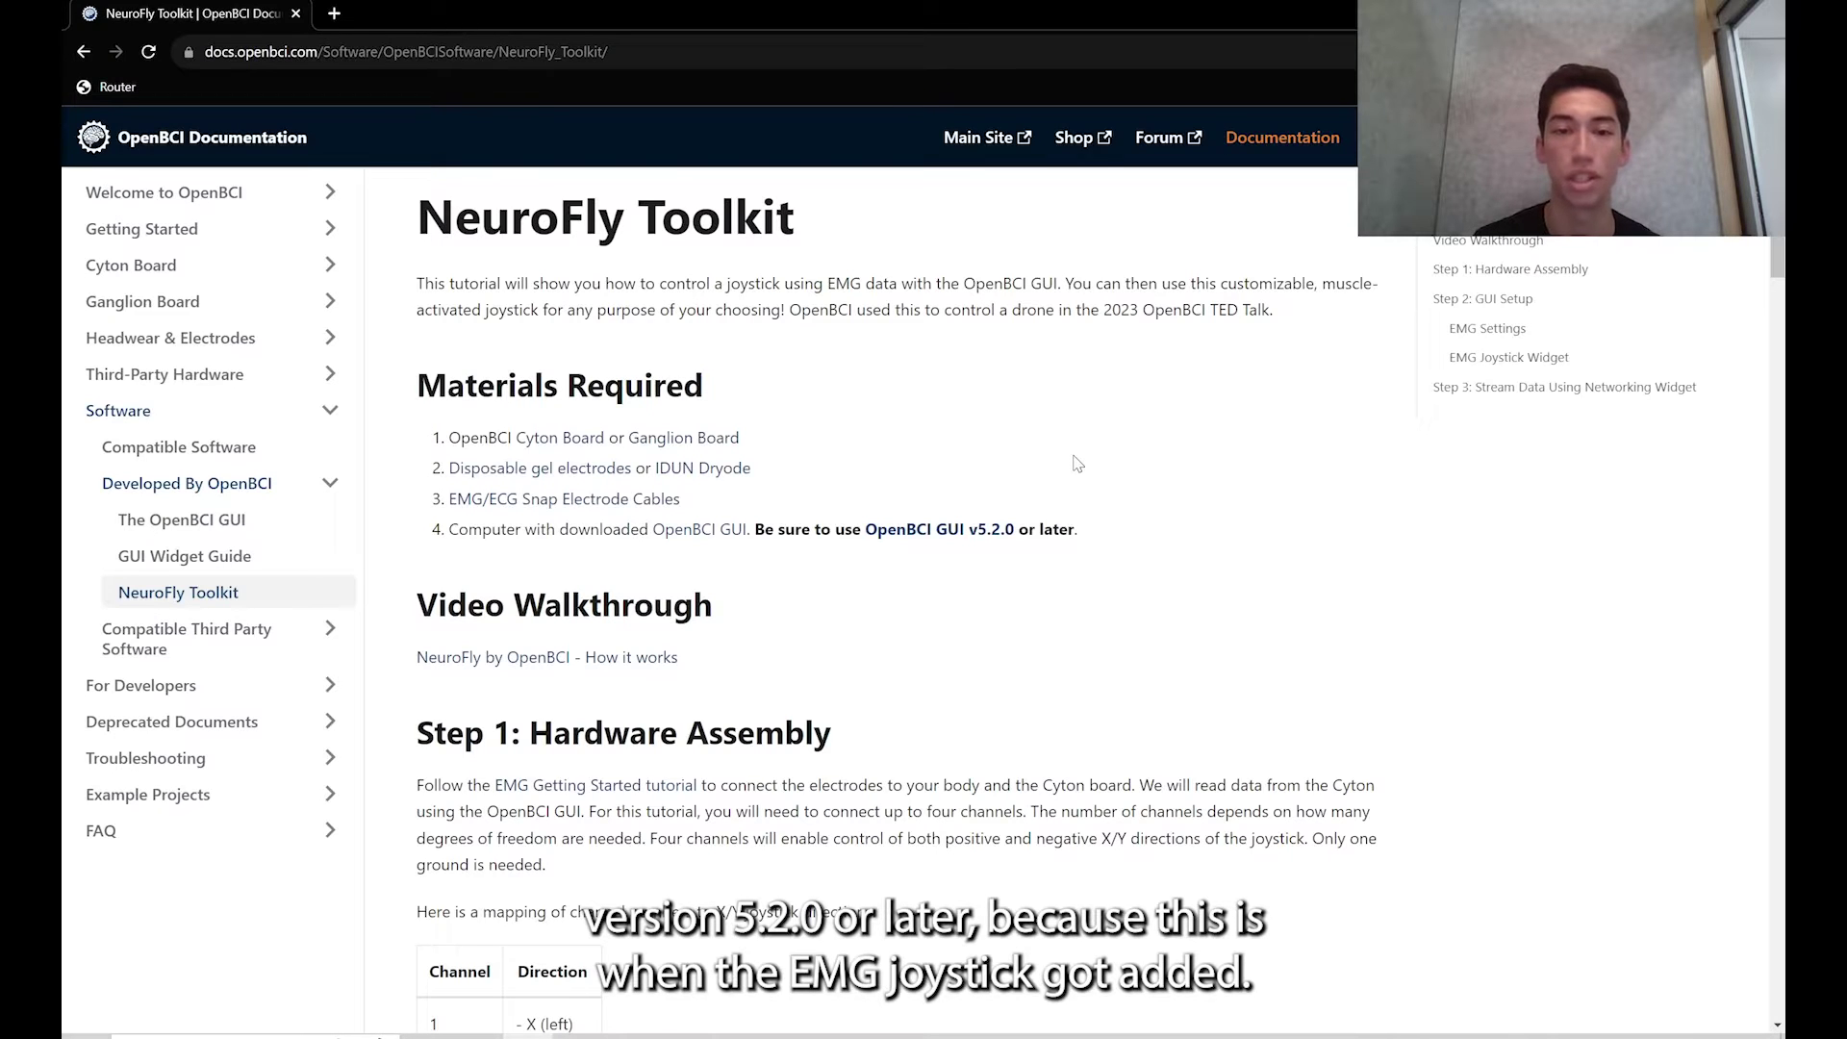
Open the OpenBCI GUI v5.2.1 release page and download its windows64.zip asset.
{"action": "left_click", "coordinate": [940, 531]}
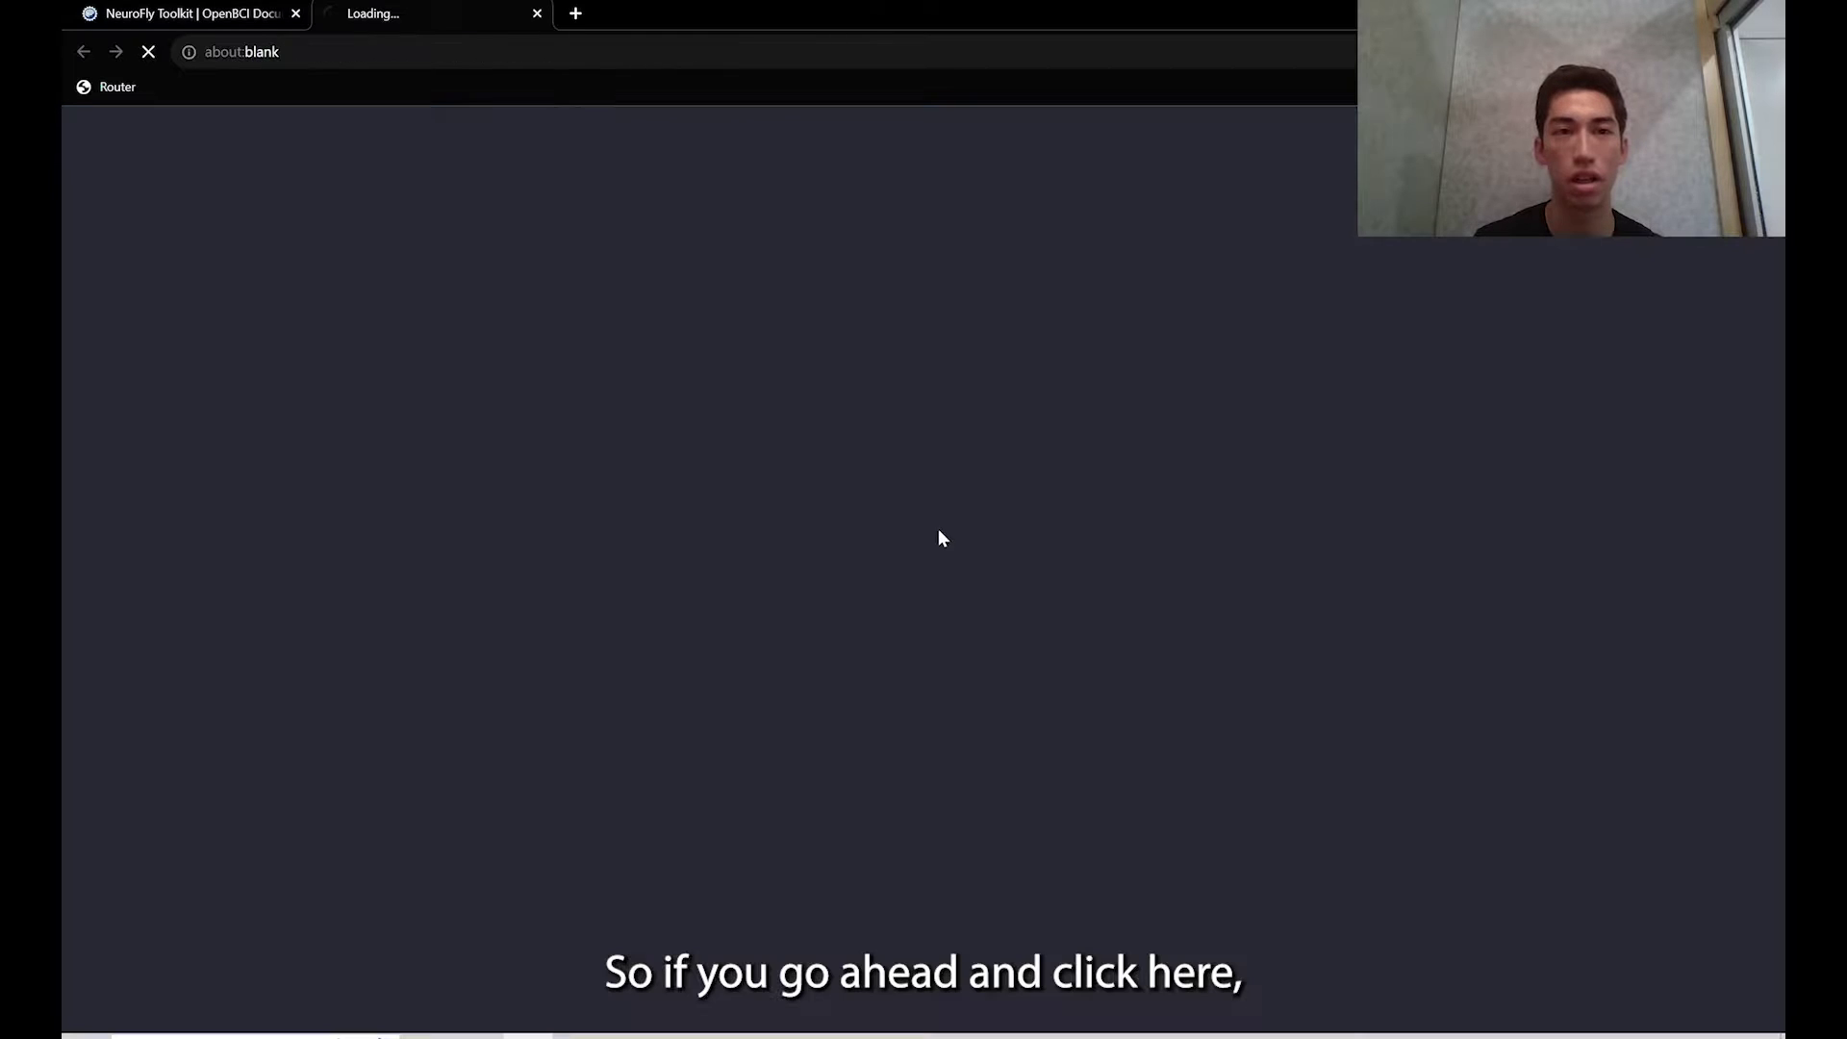
{"action": "scroll", "coordinate": [270, 476], "scroll_direction": "down", "scroll_amount": 2}
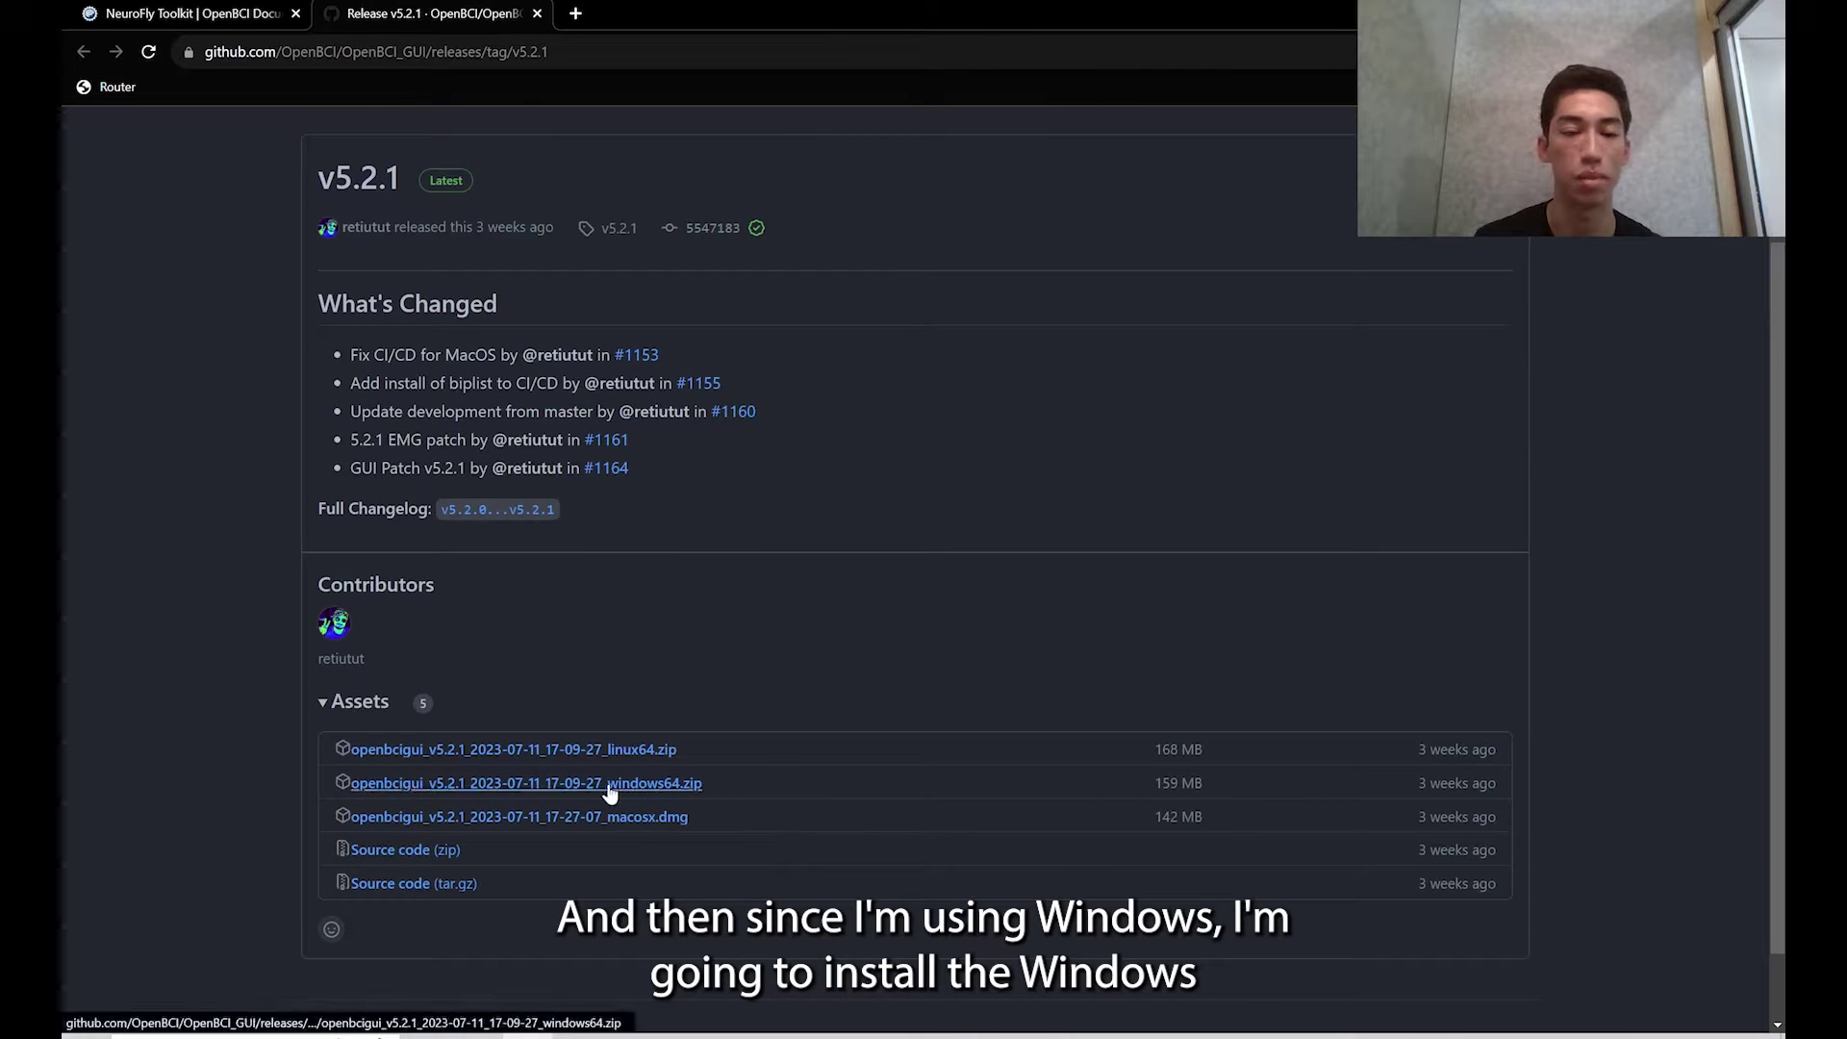
{"action": "left_click", "coordinate": [561, 791]}
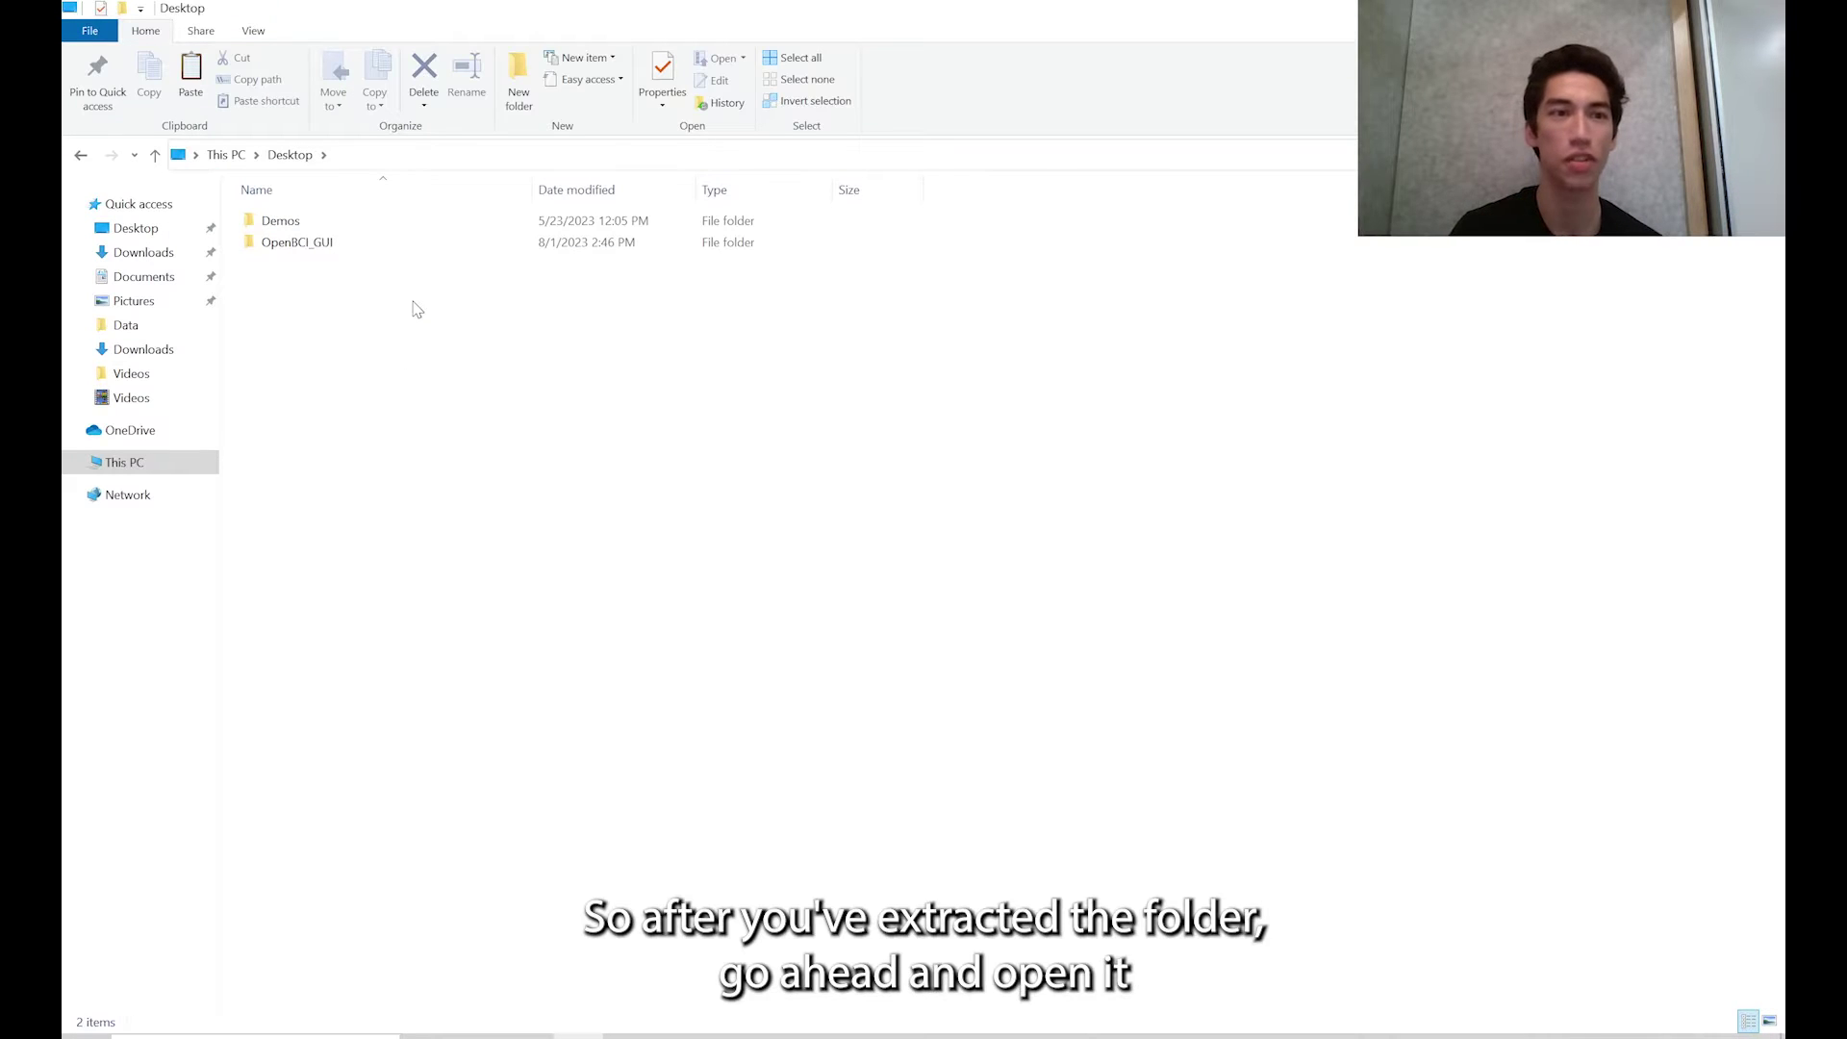
Open the extracted OpenBCI_GUI folder and run the OpenBCI_GUI application as administrator.
{"action": "double_click", "coordinate": [332, 243]}
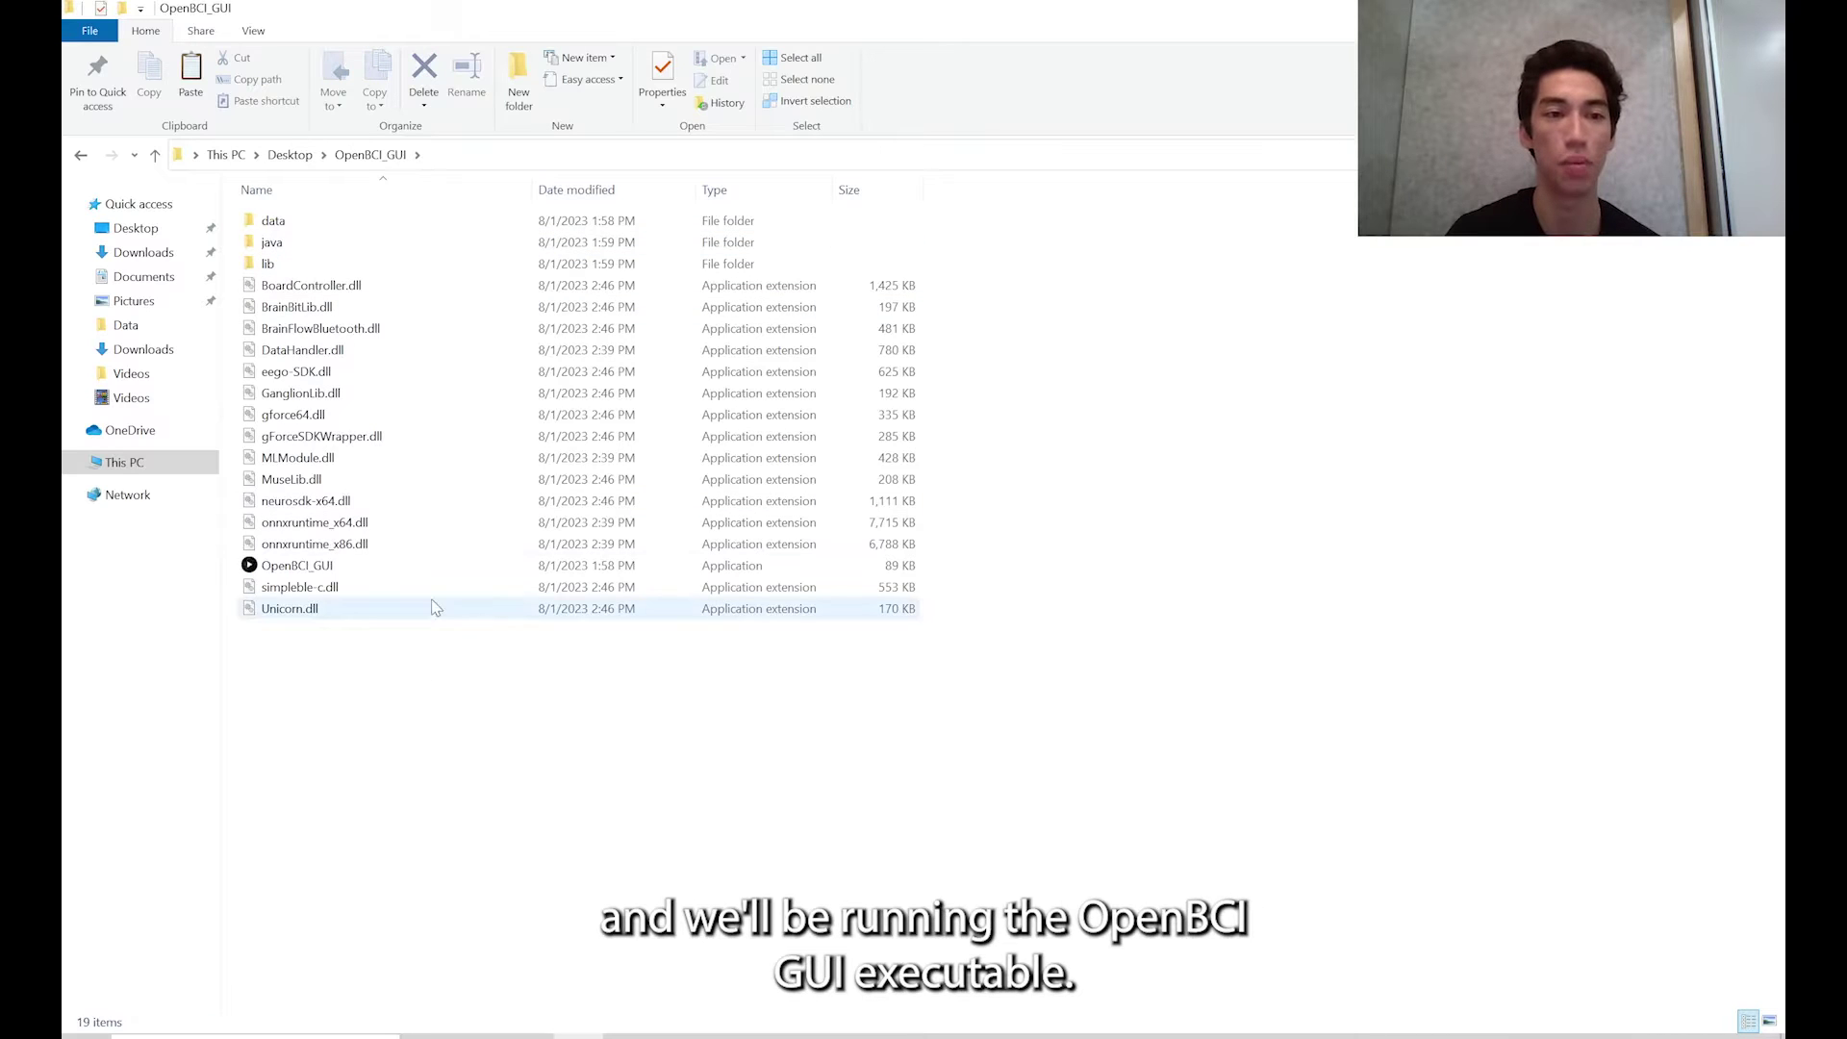
{"action": "left_click", "coordinate": [331, 574]}
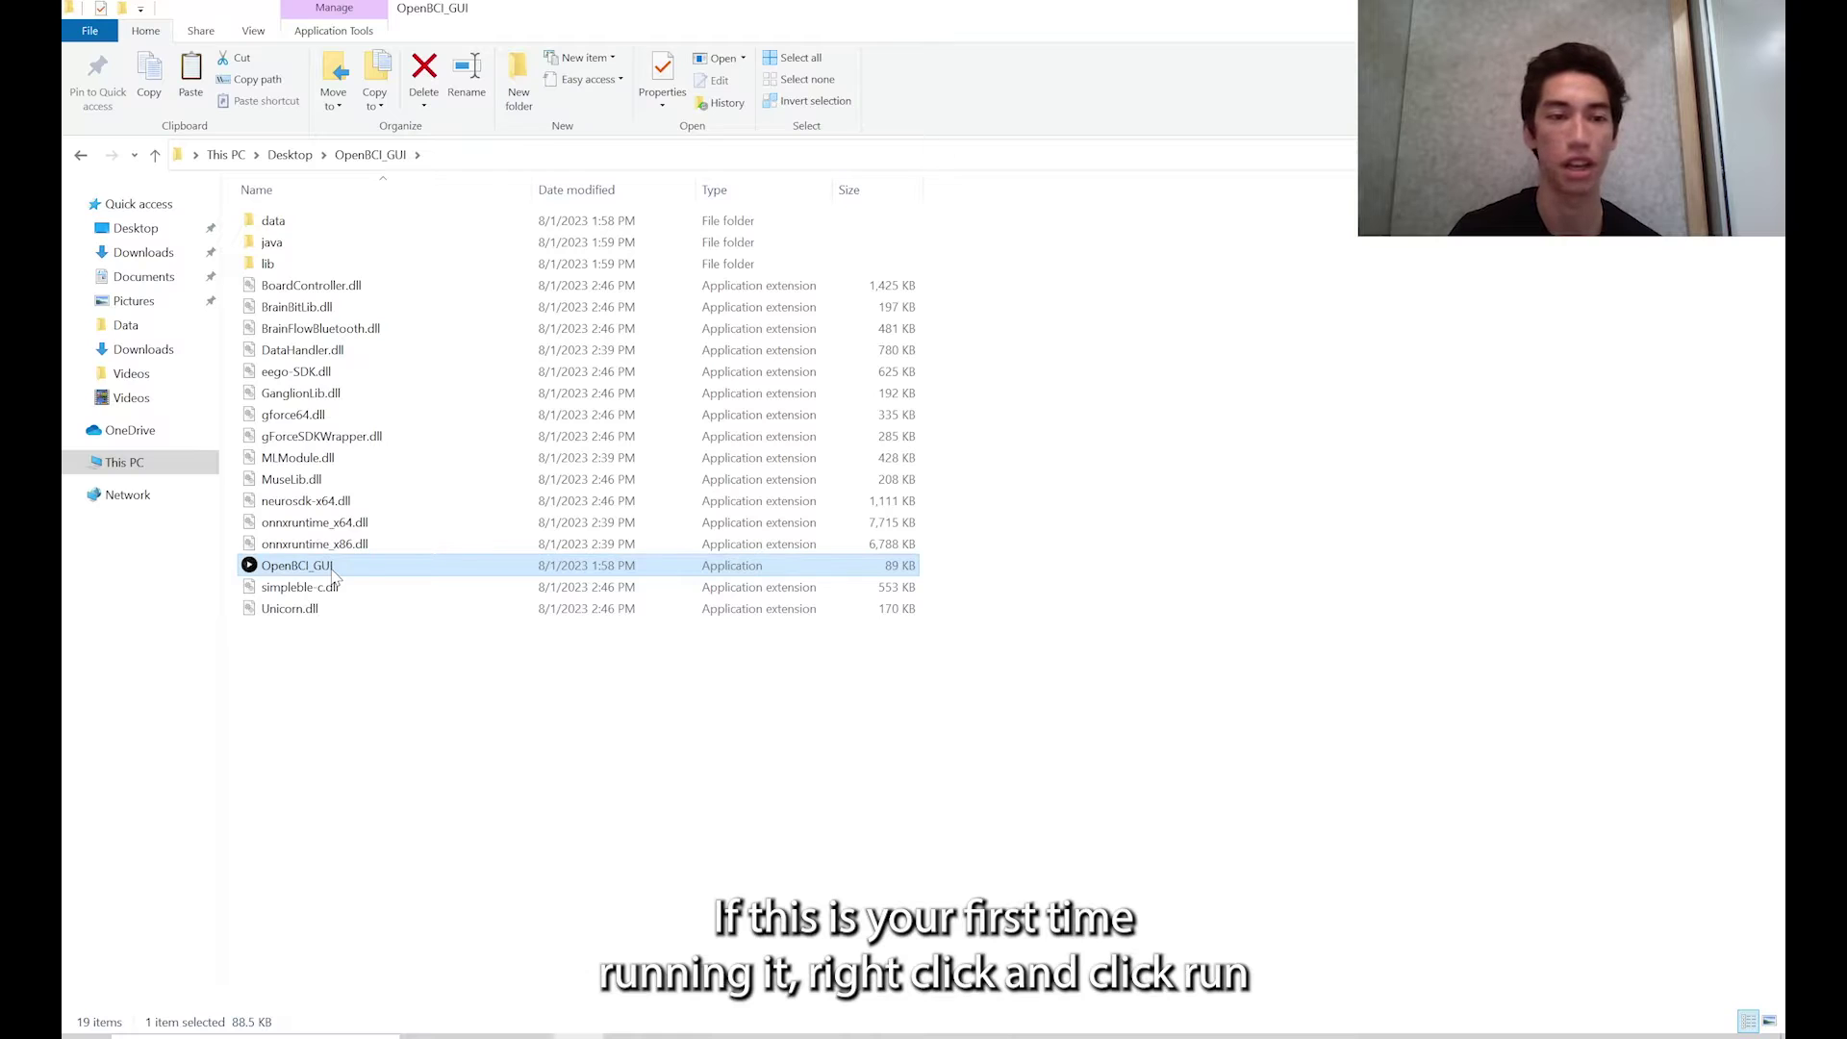
{"action": "right_click", "coordinate": [334, 574]}
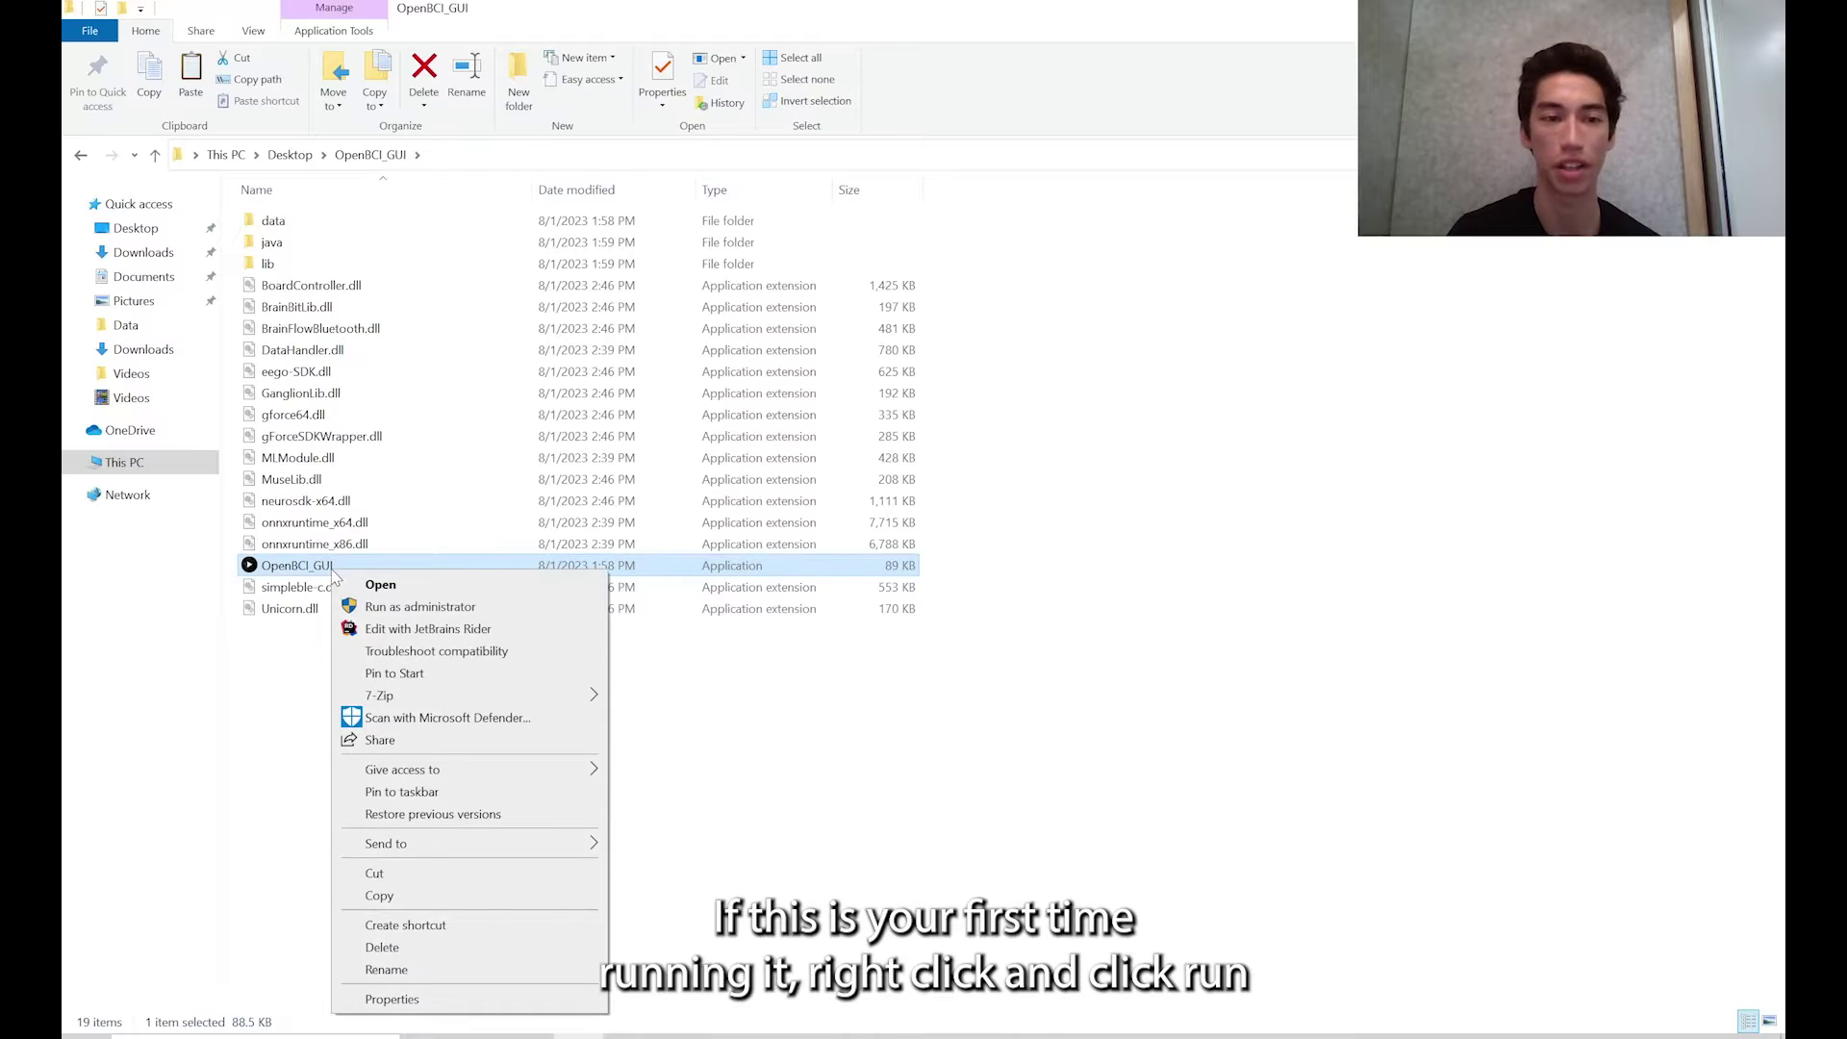
{"action": "left_click", "coordinate": [435, 608]}
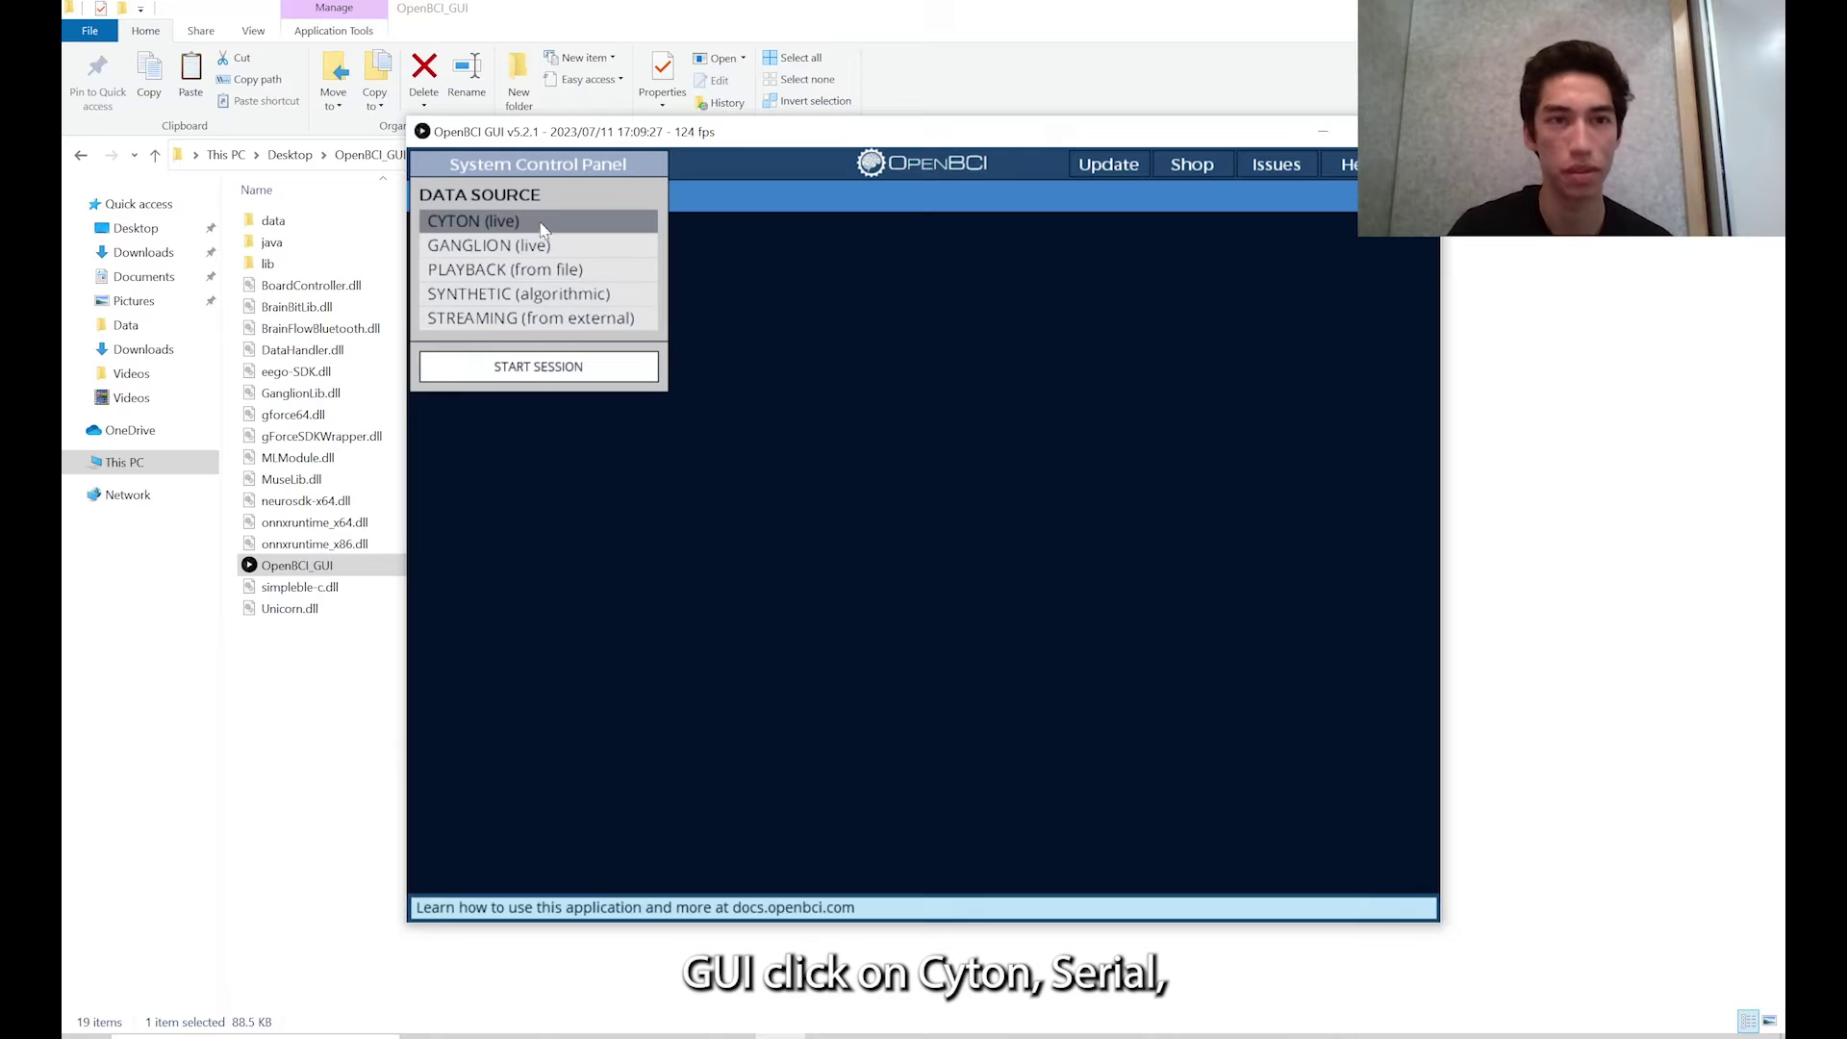
Start a live CYTON session over Serial (from Dongle), showing the Manual COM port options.
{"action": "left_click", "coordinate": [500, 228]}
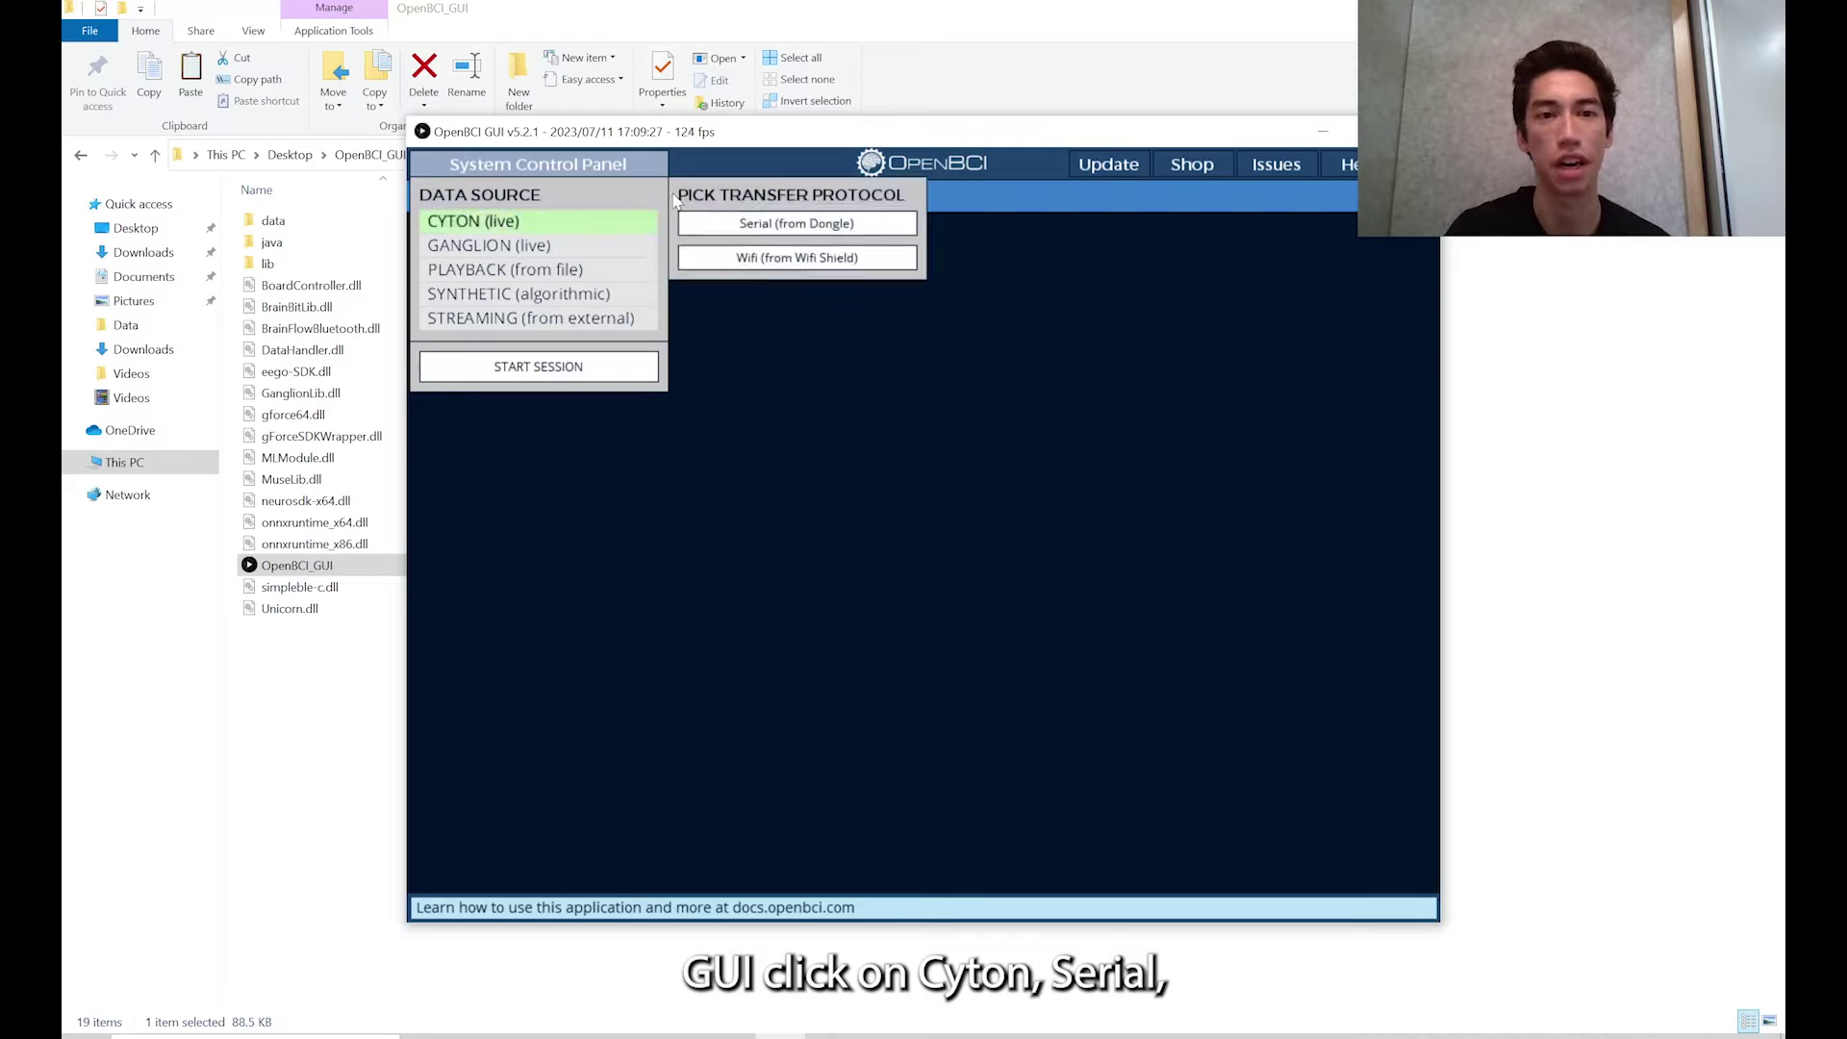
{"action": "left_click", "coordinate": [769, 227]}
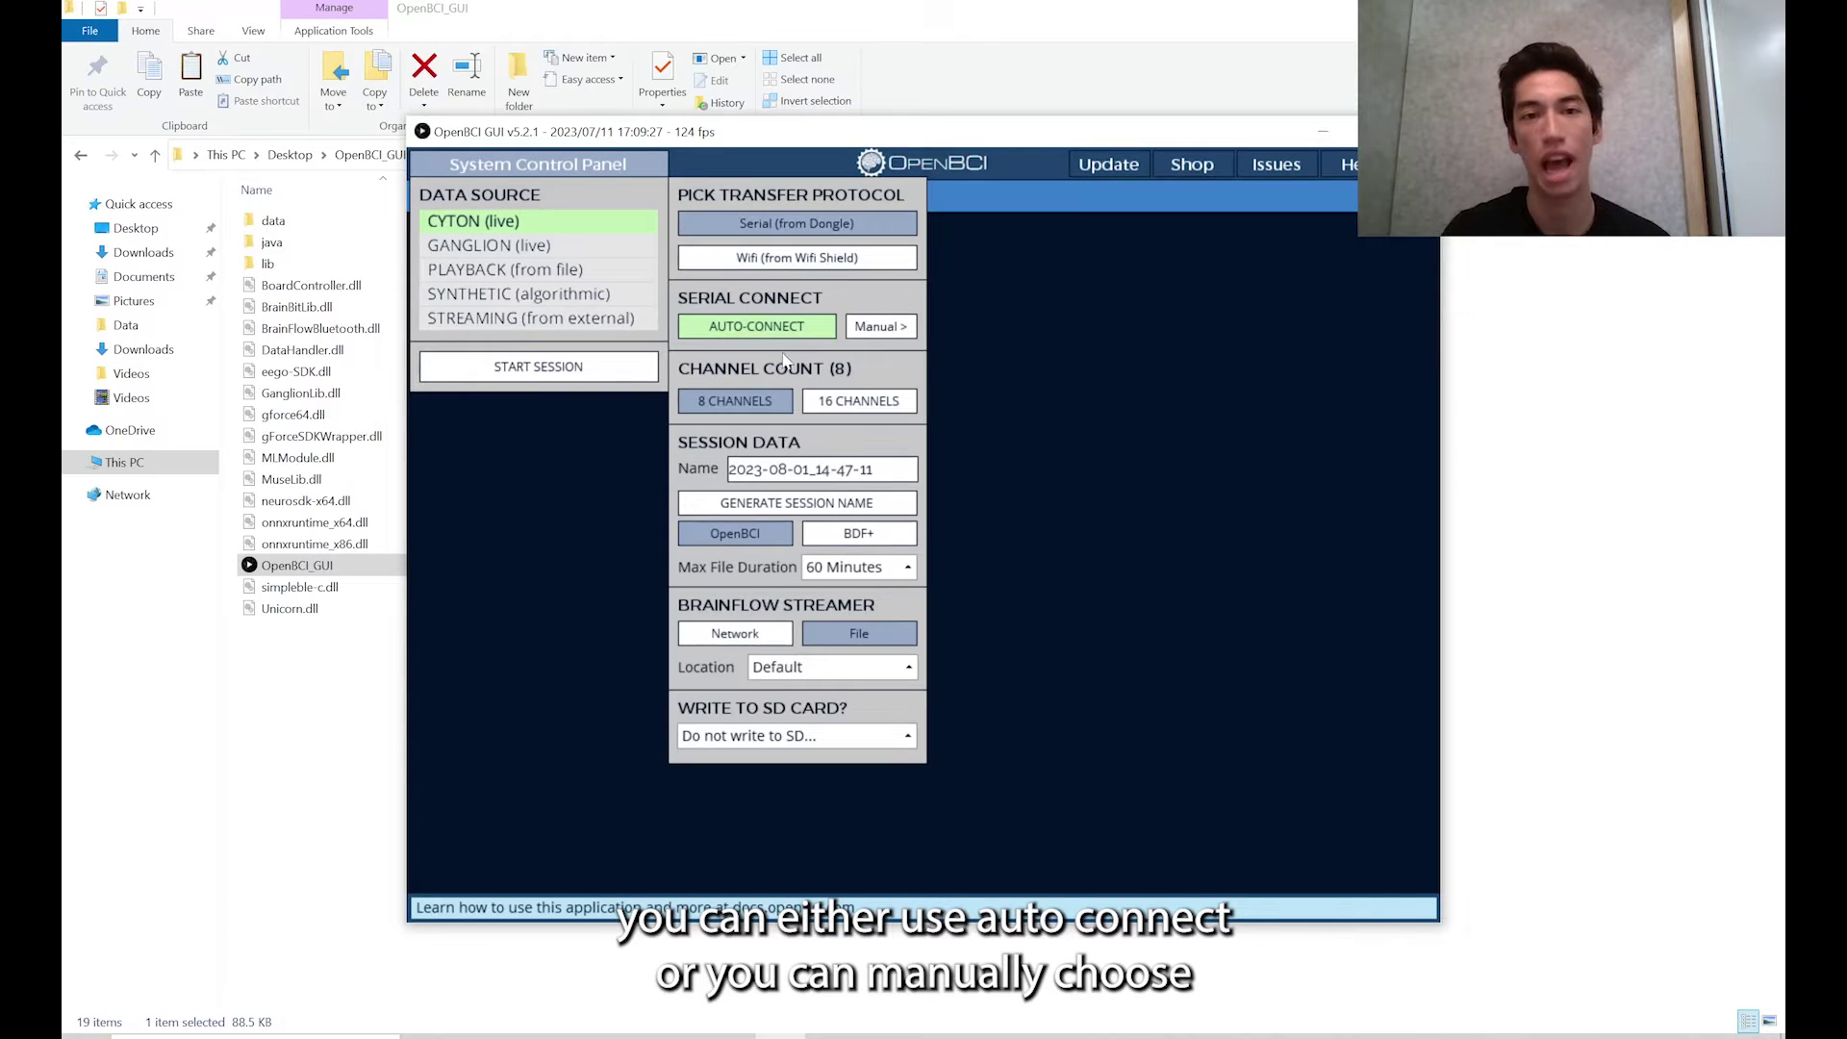
{"action": "left_click", "coordinate": [880, 328]}
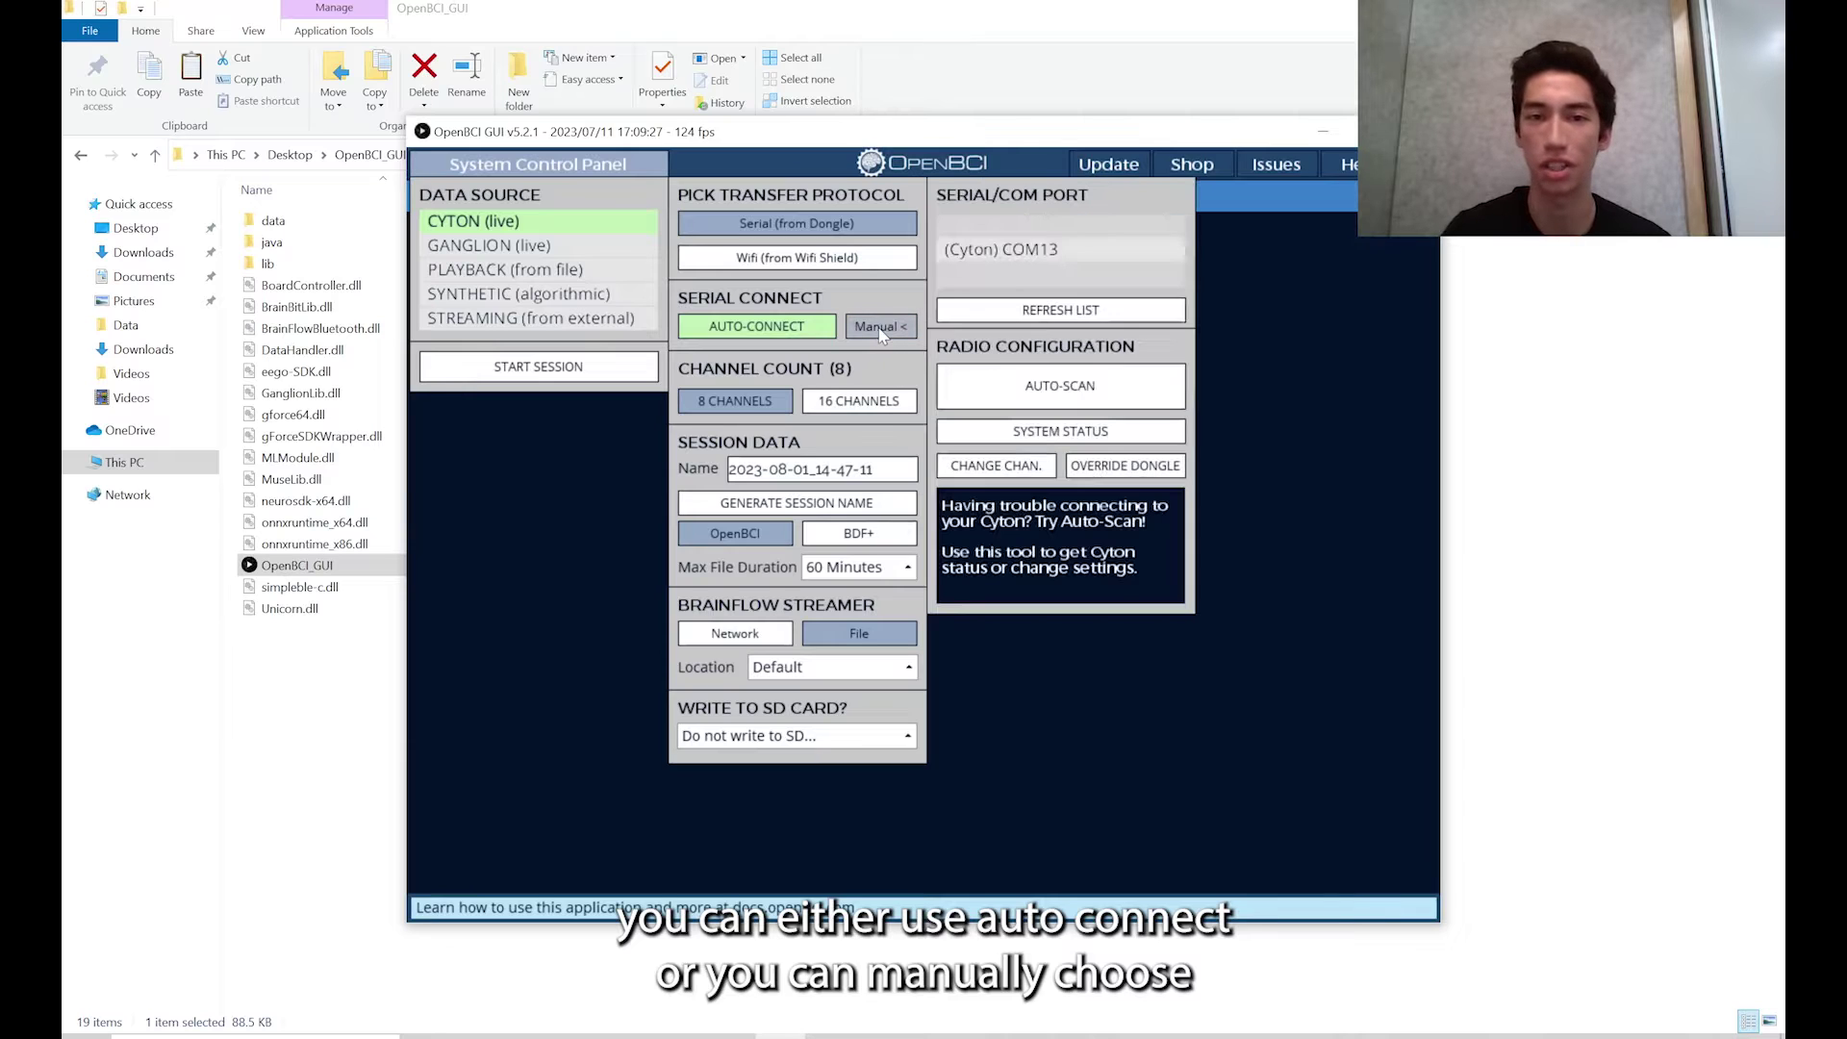
{"action": "left_click", "coordinate": [568, 366]}
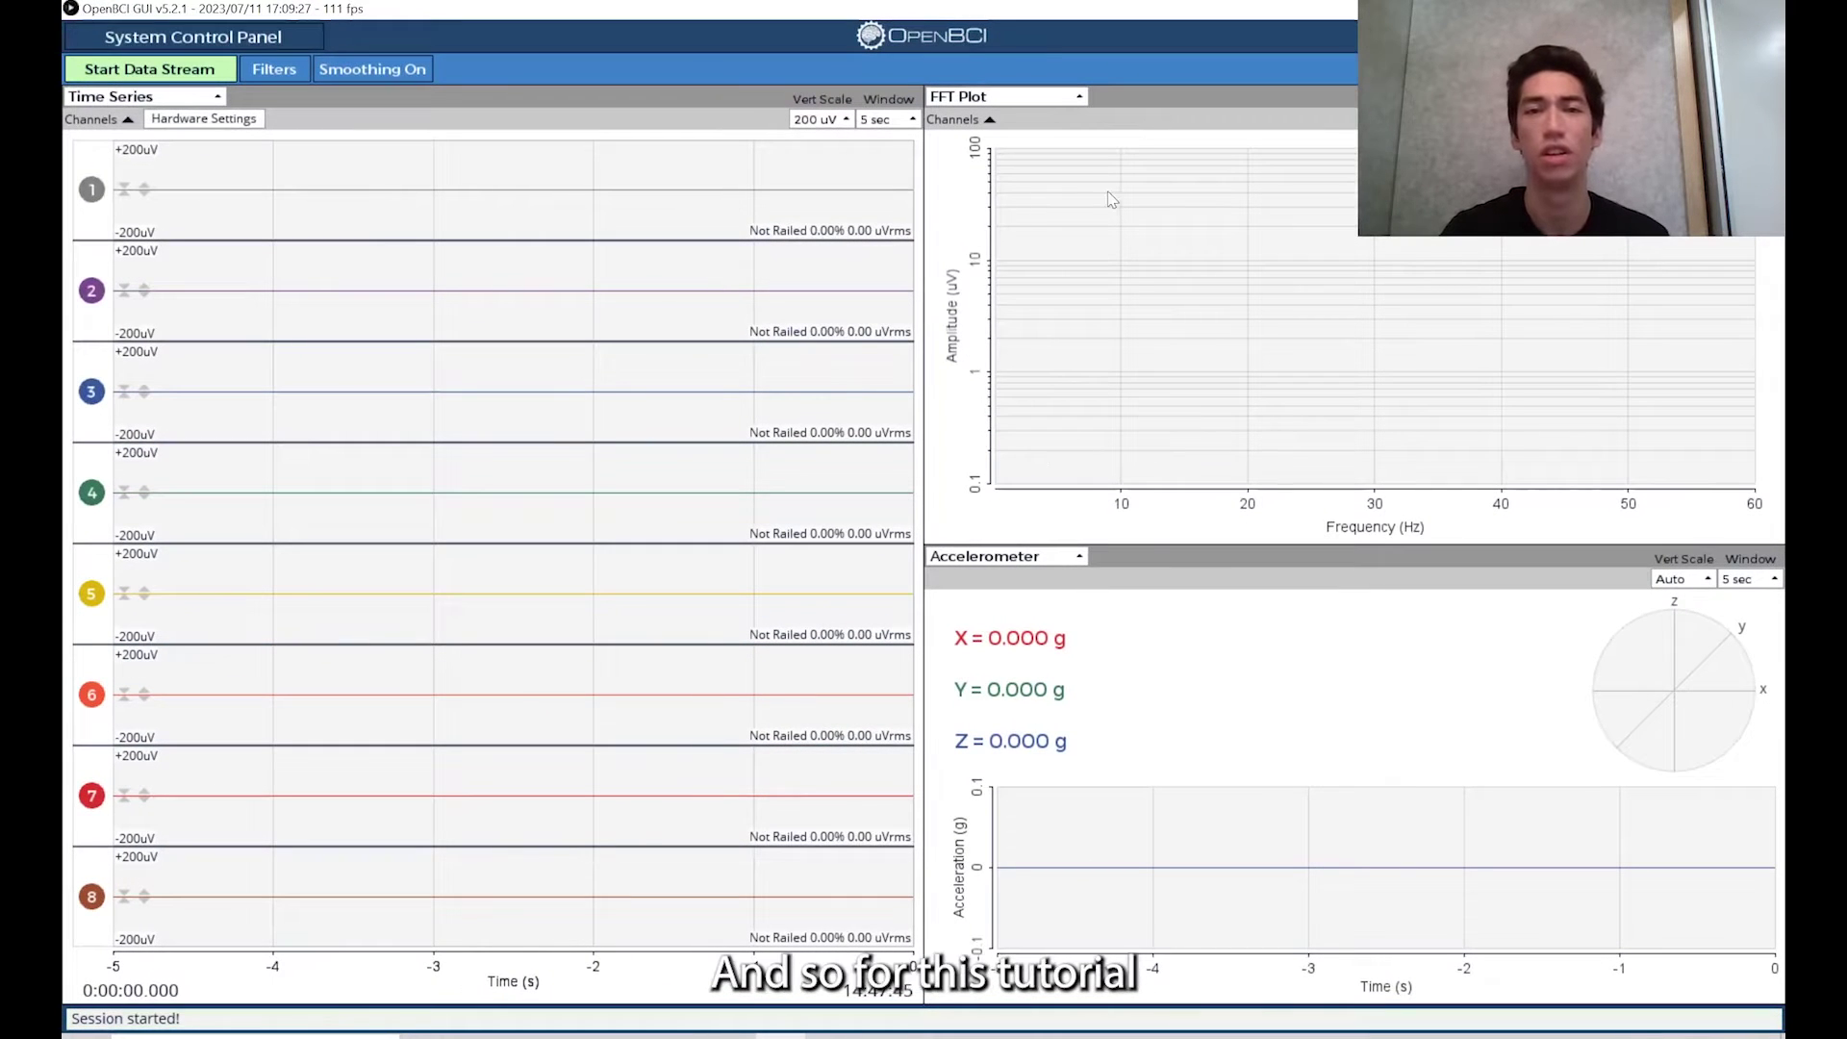
Swap the FFT Plot for EMG Joystick and the Accelerometer panel for the Networking widget.
{"action": "left_click", "coordinate": [1039, 100]}
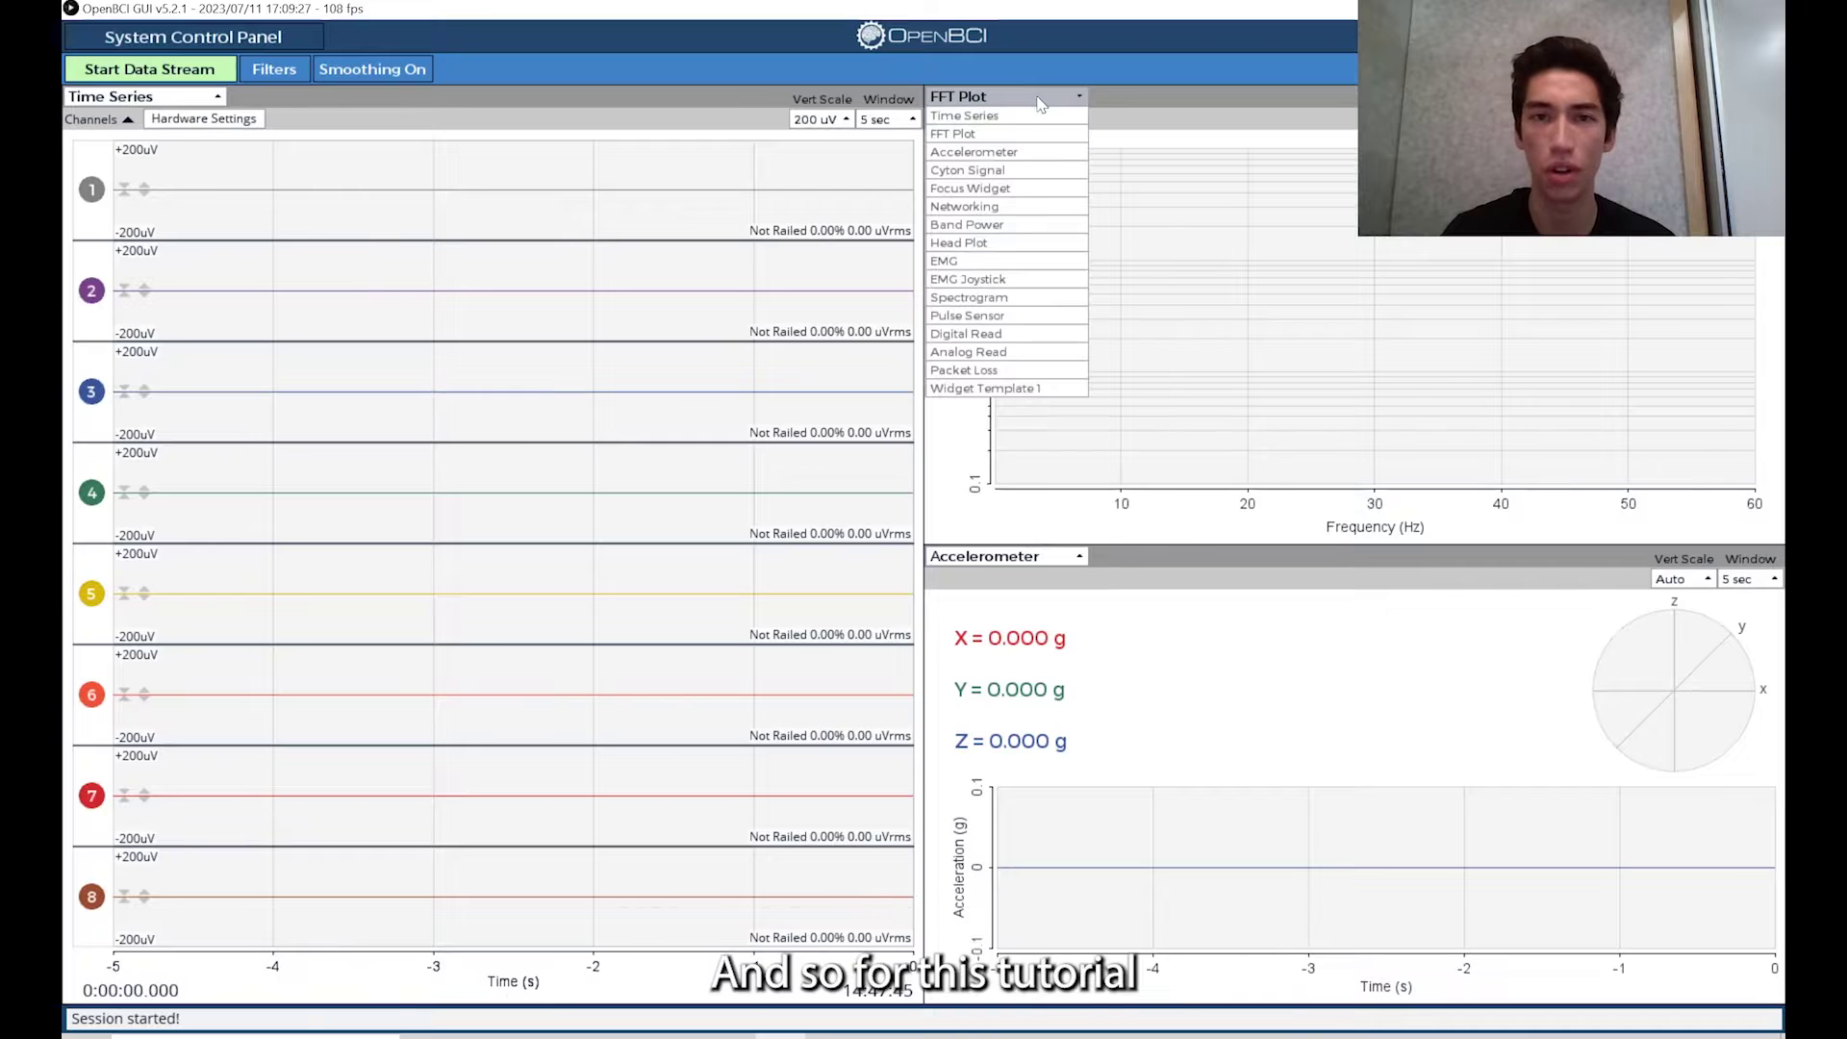
{"action": "left_click", "coordinate": [983, 281]}
{"action": "left_click", "coordinate": [1032, 562]}
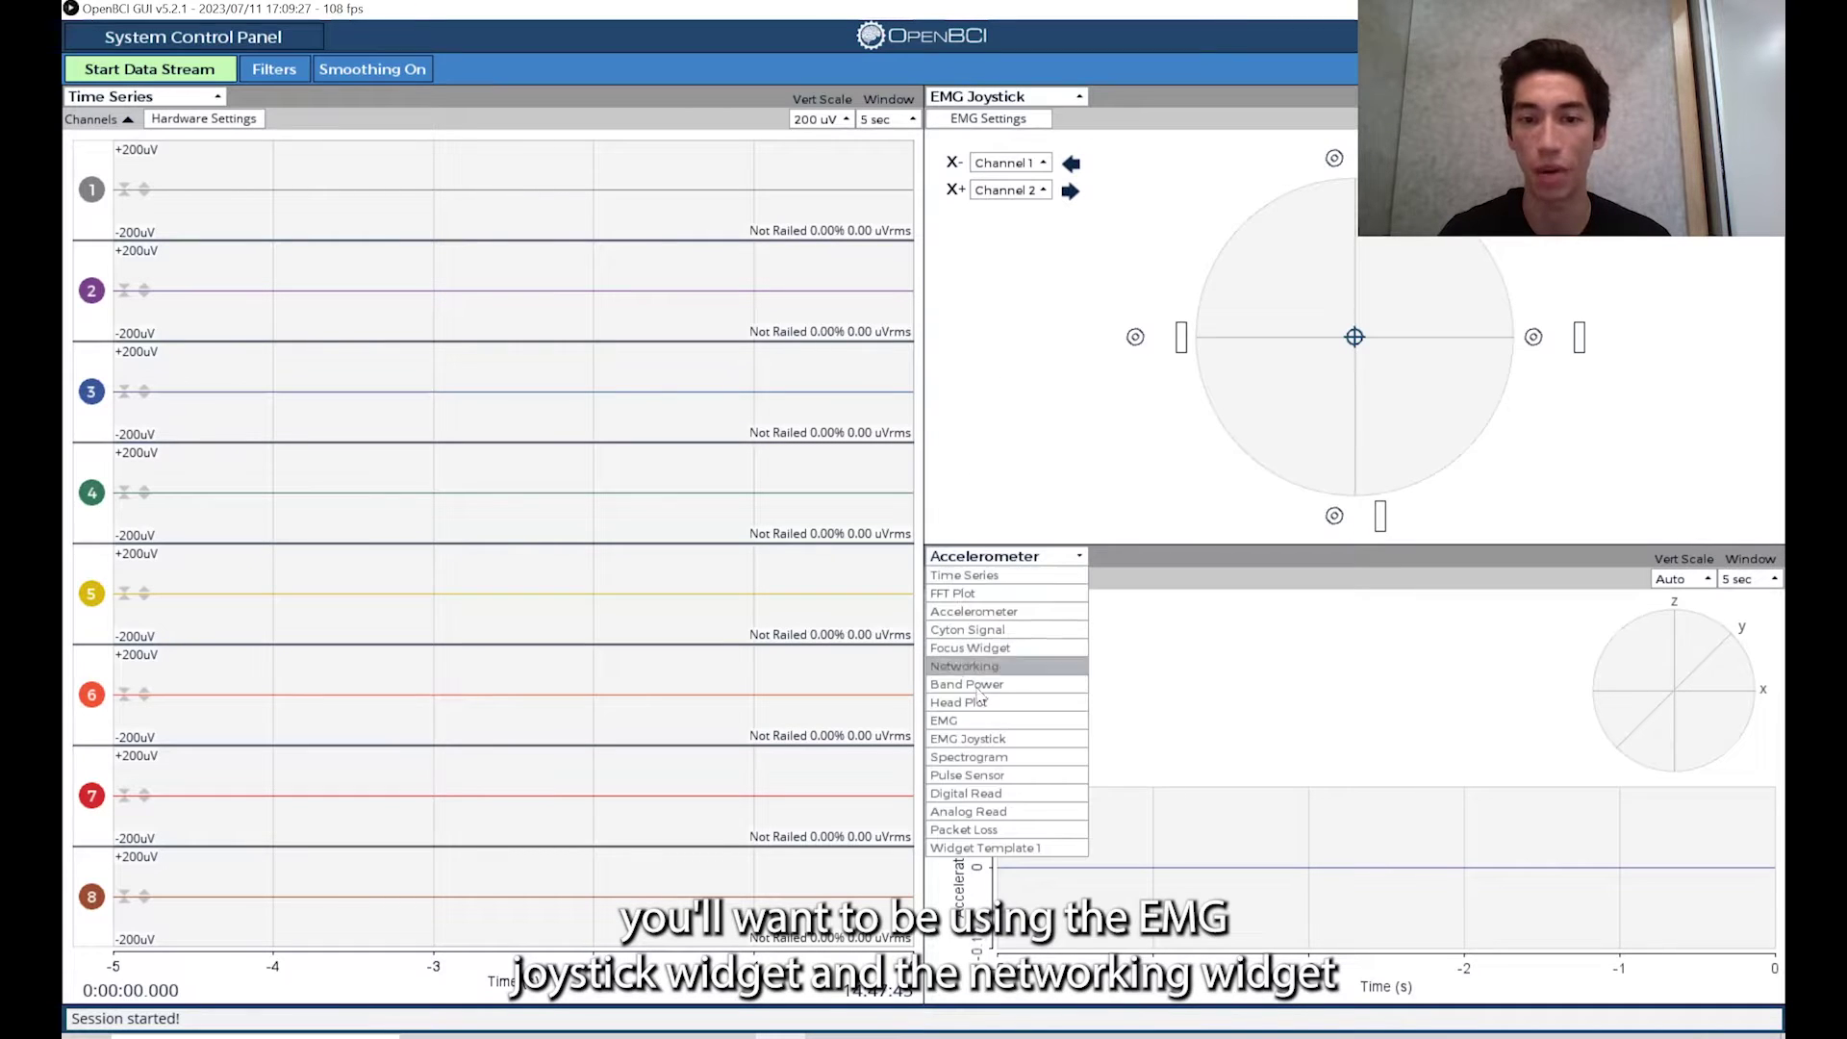
{"action": "left_click", "coordinate": [1075, 694]}
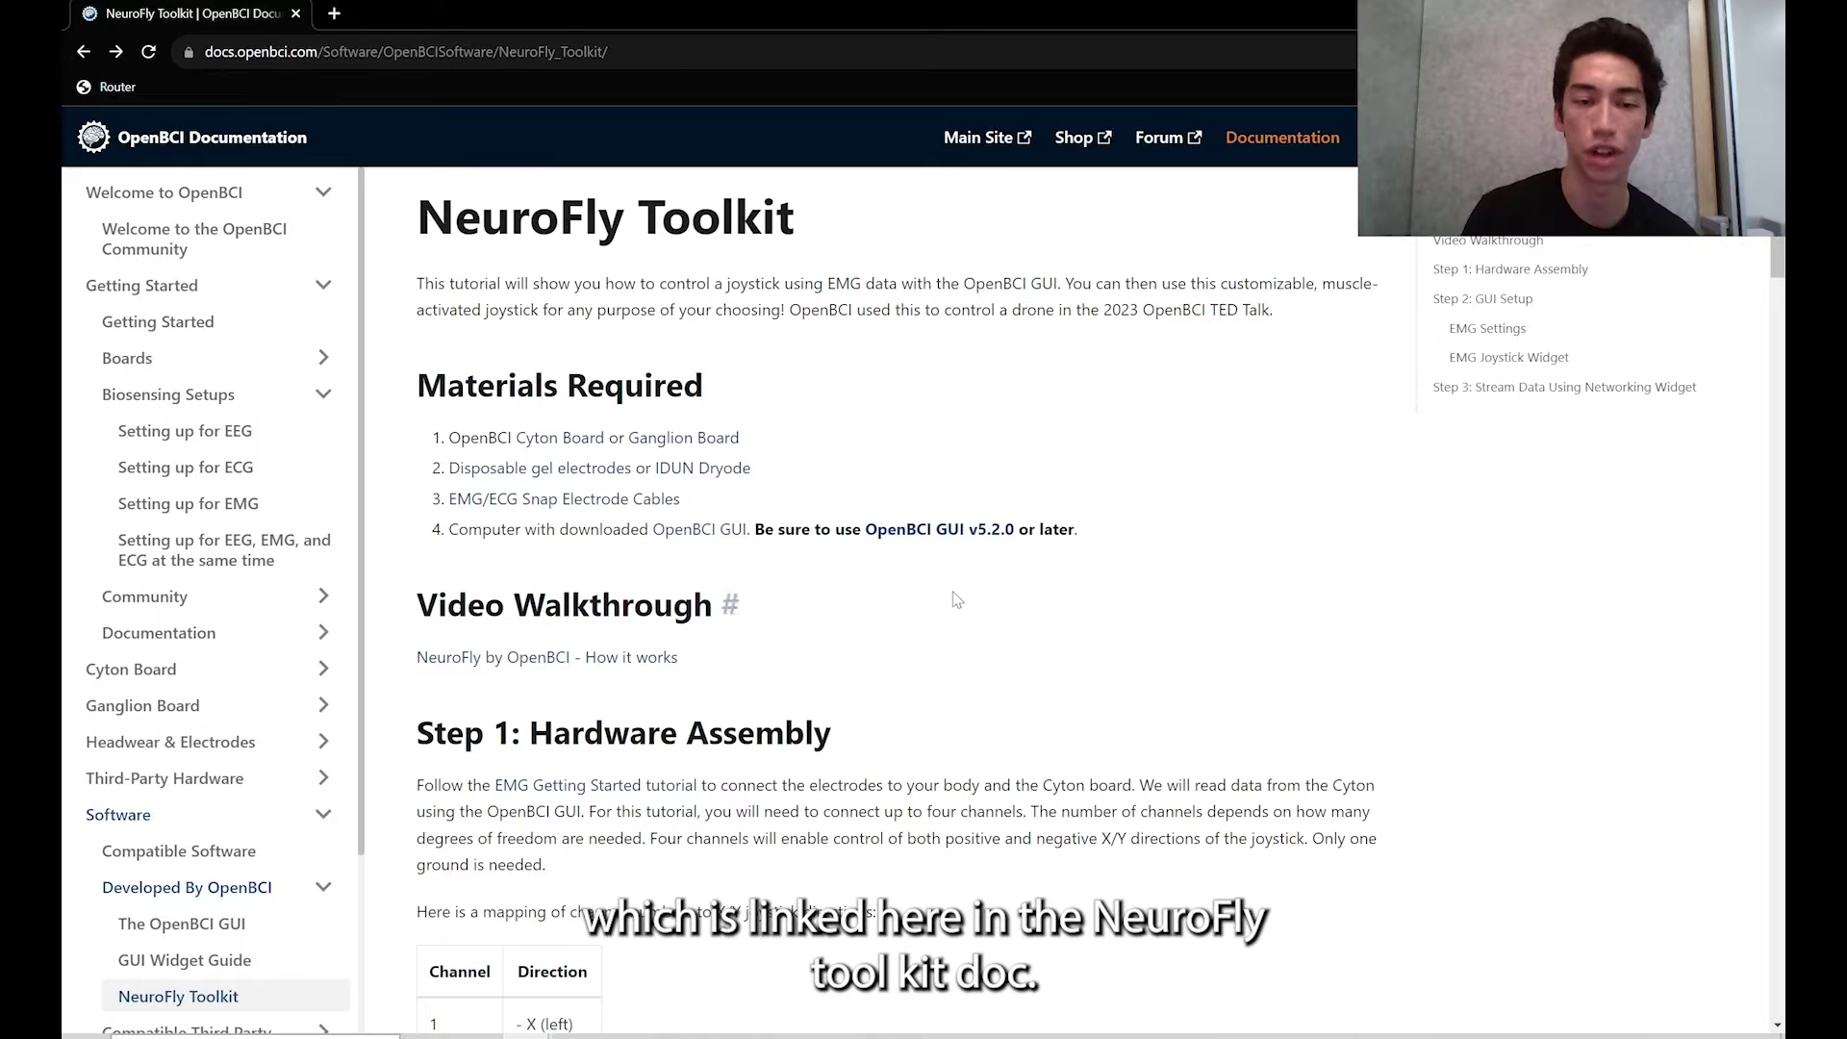
Open the EMG Getting Started tutorial and read through its Cyton and Ganglion sections.
{"action": "left_click", "coordinate": [583, 797]}
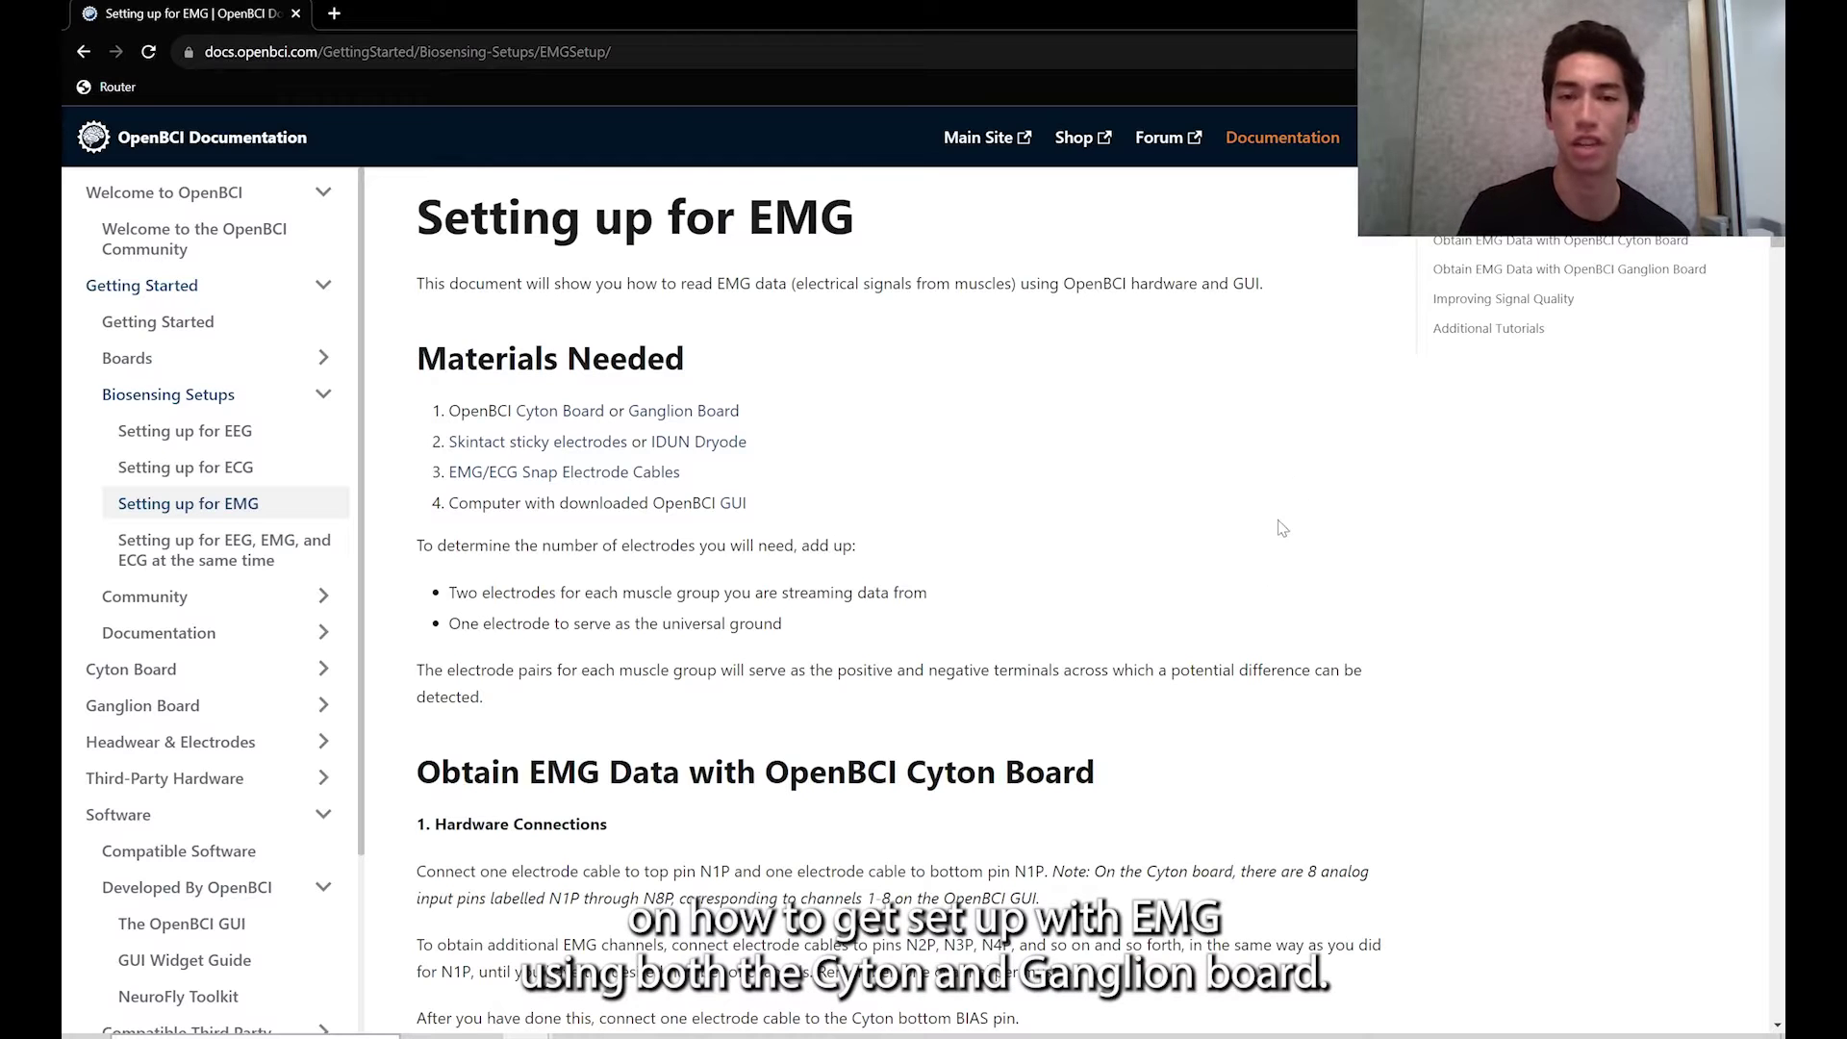
{"action": "scroll", "coordinate": [1213, 675], "scroll_direction": "down", "scroll_amount": 6}
{"action": "scroll", "coordinate": [1212, 675], "scroll_direction": "down", "scroll_amount": 15}
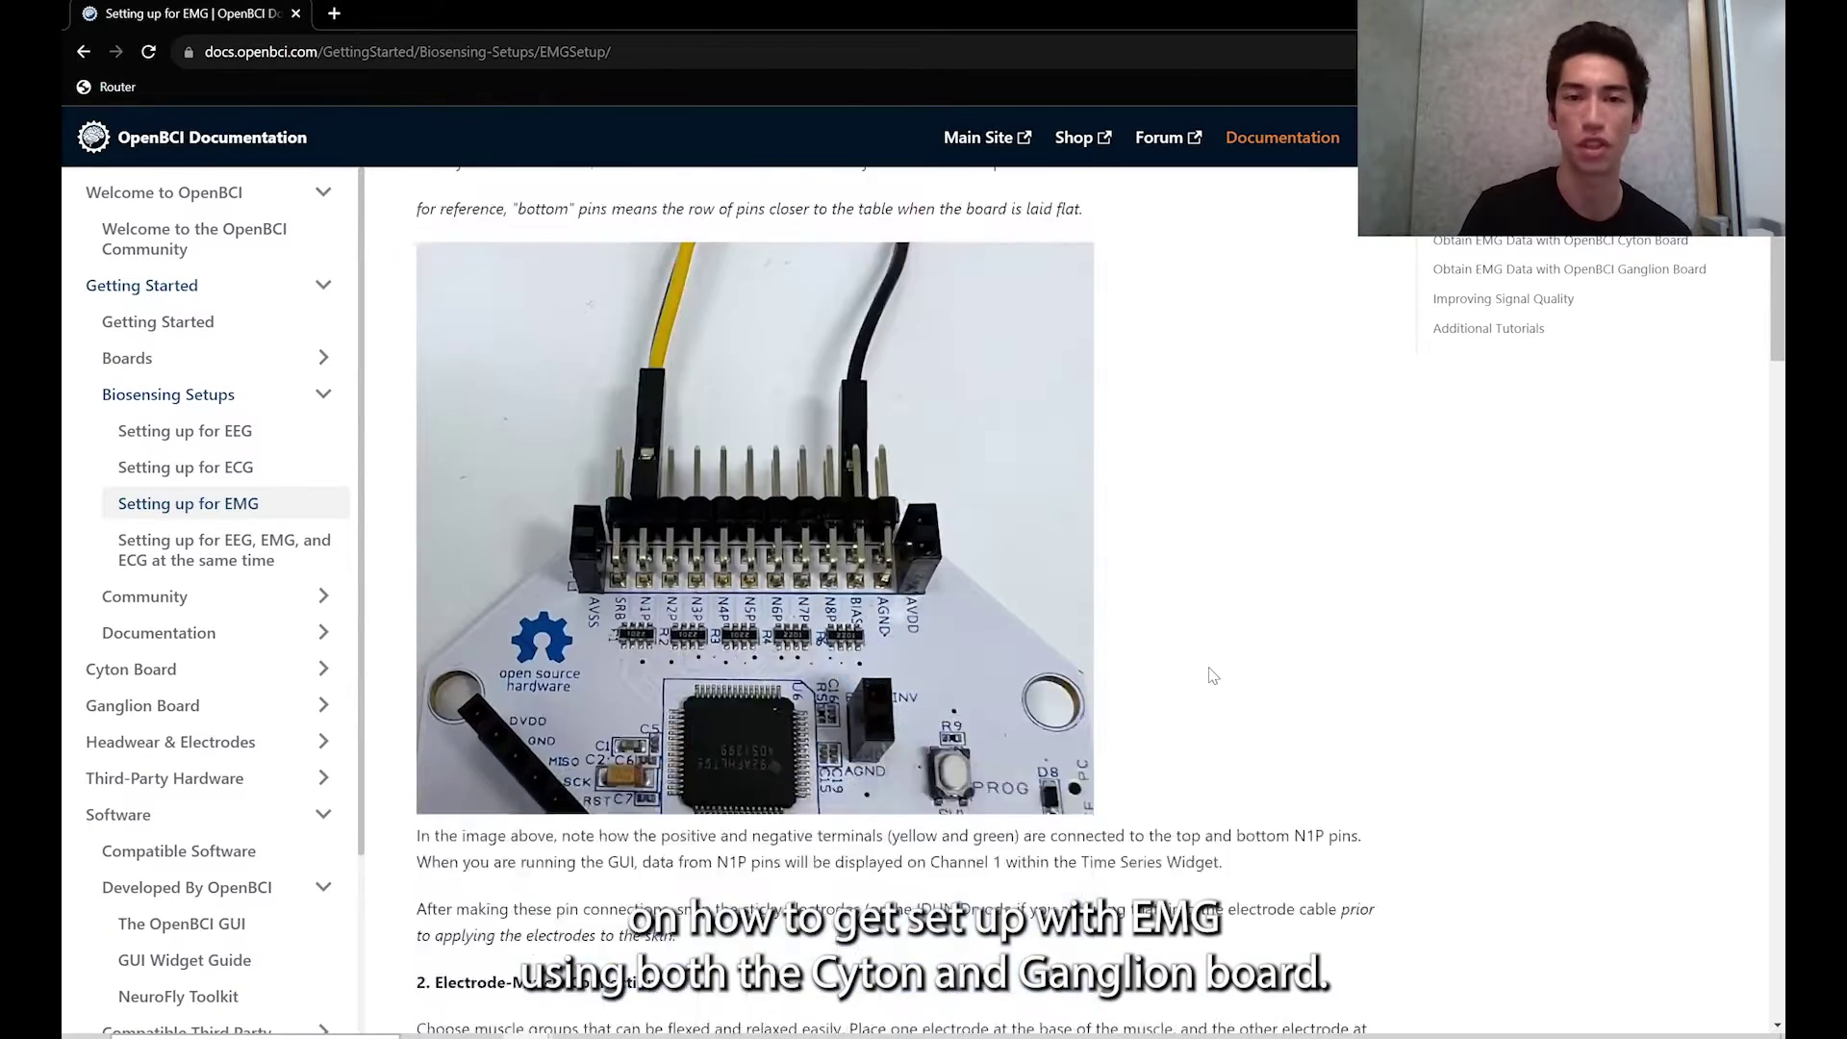
{"action": "scroll", "coordinate": [1213, 675], "scroll_direction": "down", "scroll_amount": 15}
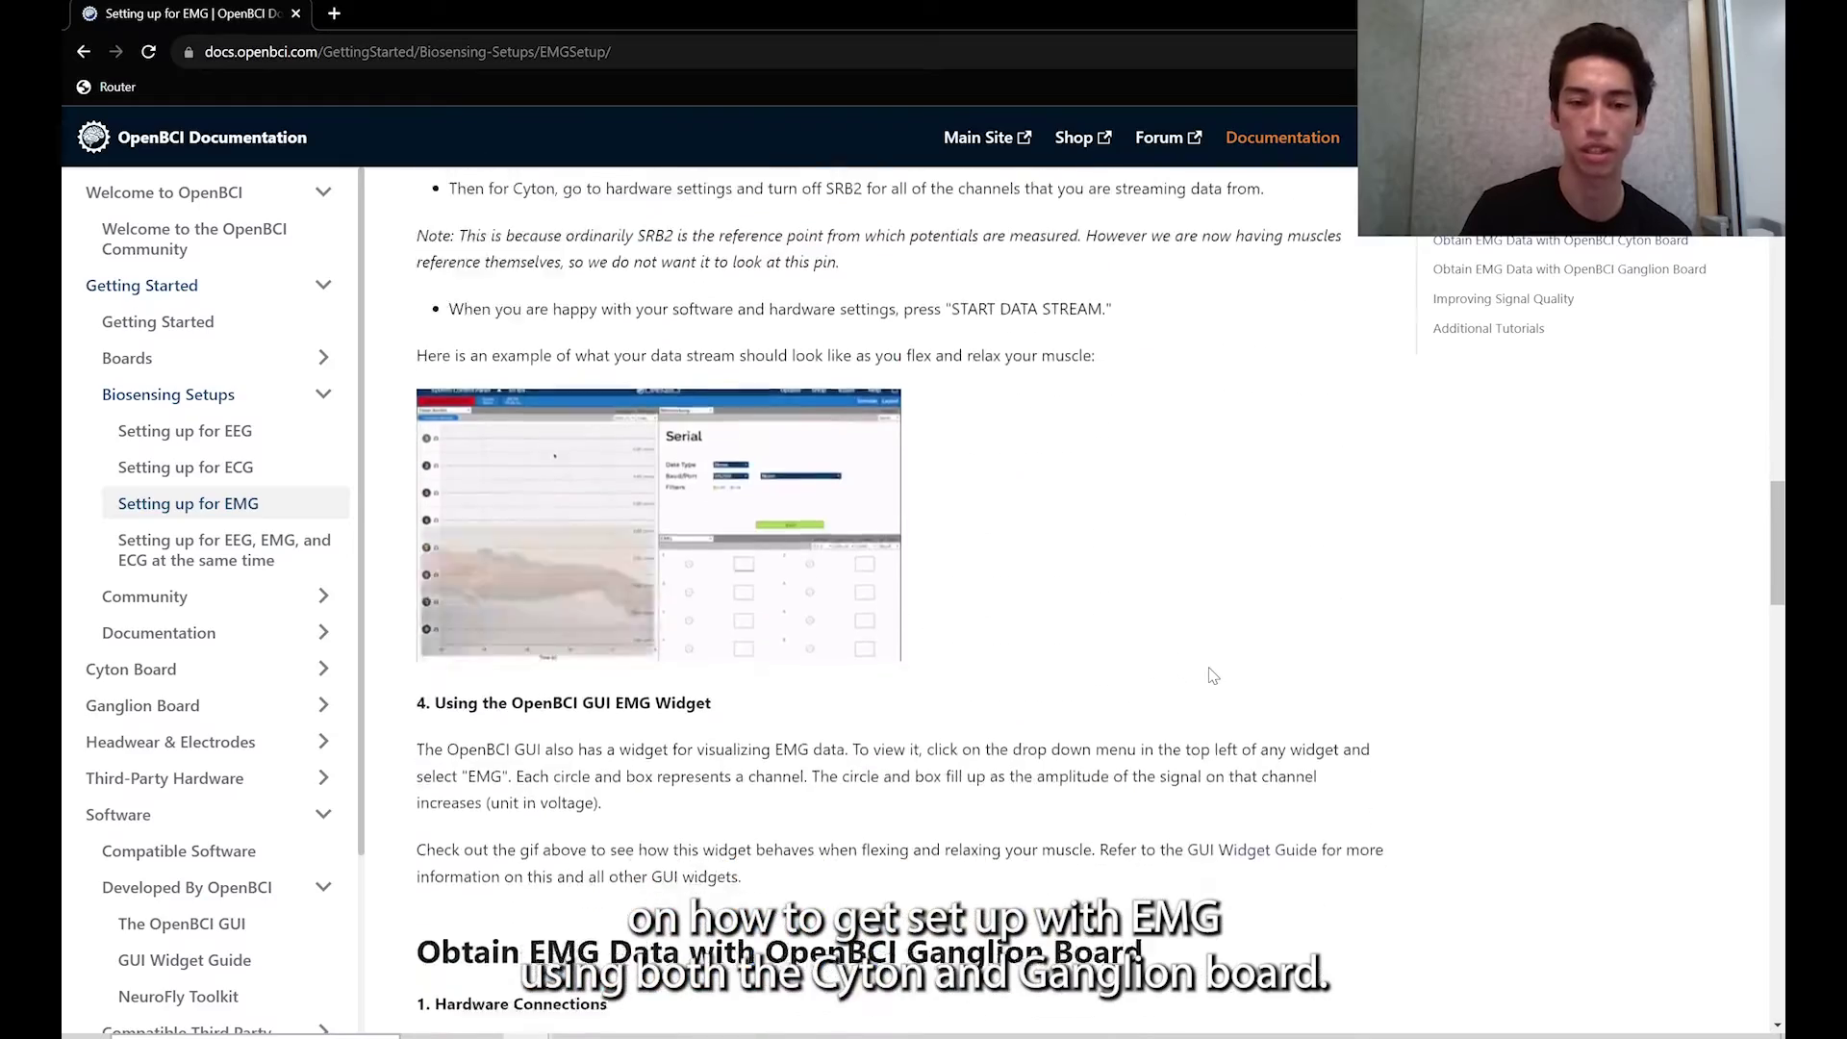
{"action": "scroll", "coordinate": [1213, 675], "scroll_direction": "up", "scroll_amount": 1}
{"action": "scroll", "coordinate": [1213, 675], "scroll_direction": "up", "scroll_amount": 20}
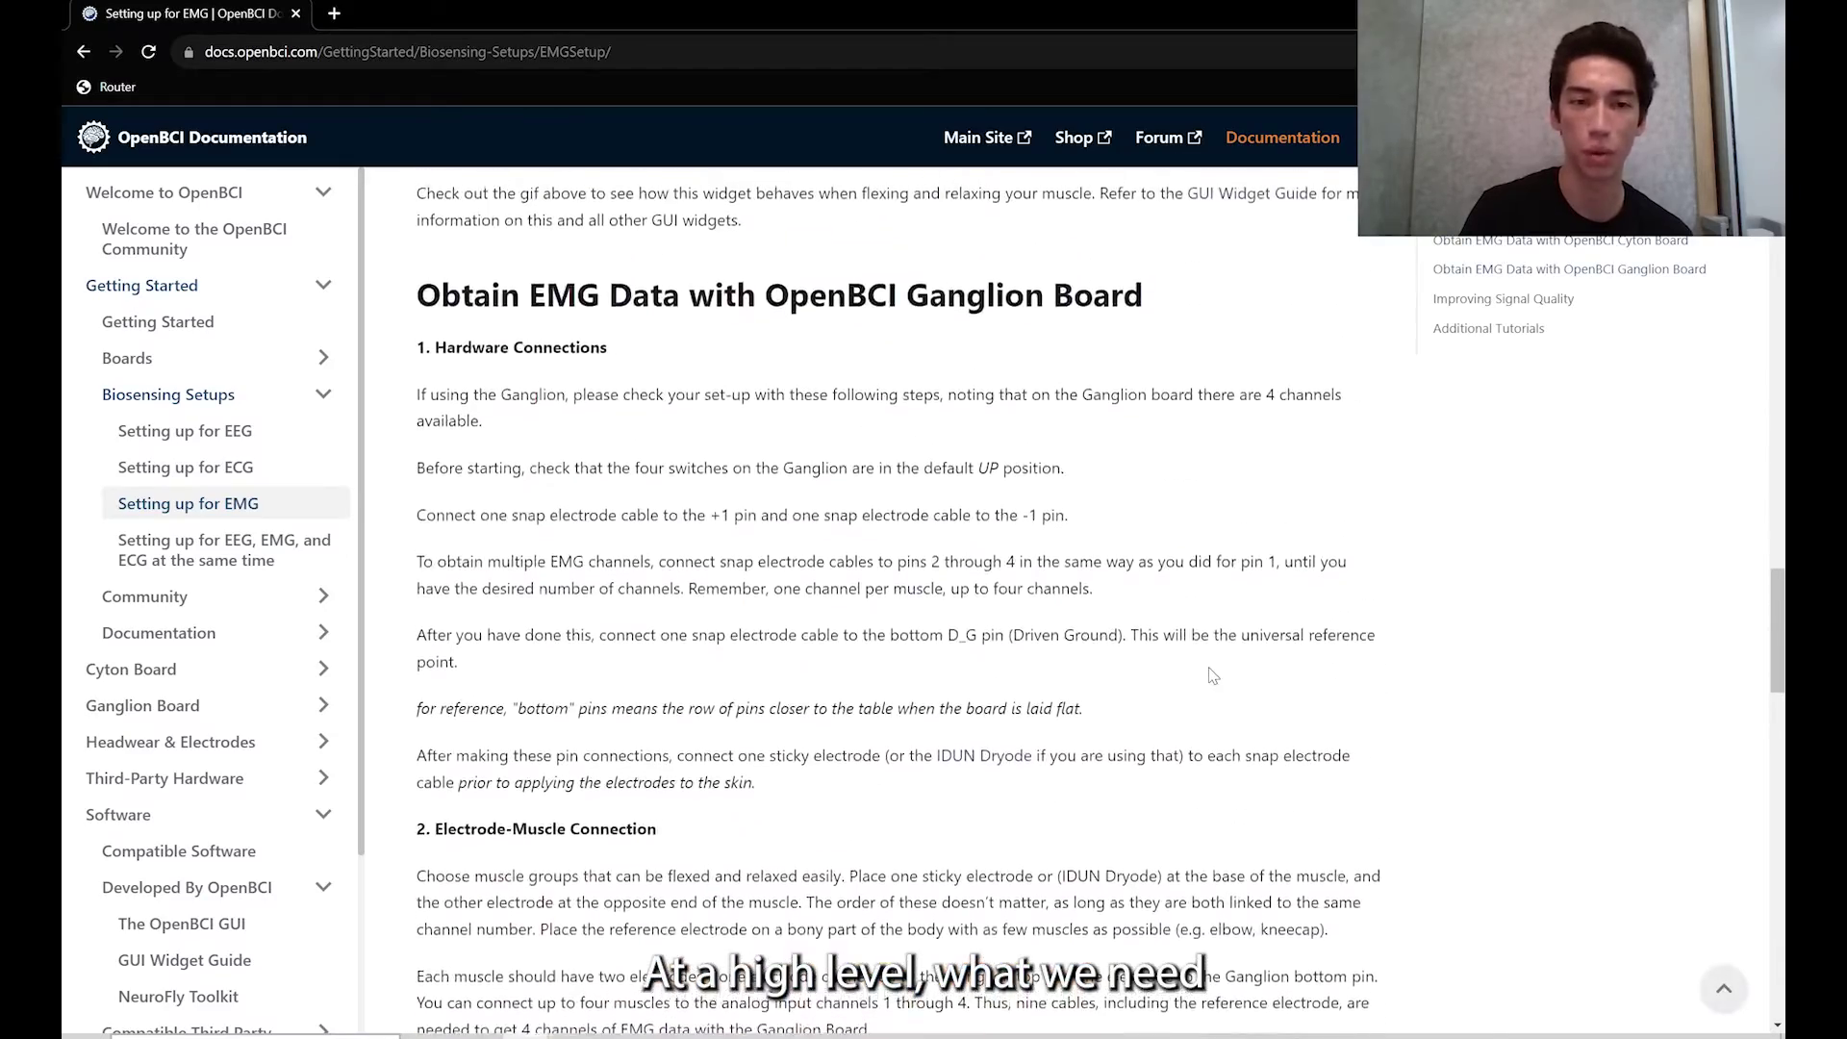
{"action": "scroll", "coordinate": [1213, 676], "scroll_direction": "up", "scroll_amount": 15}
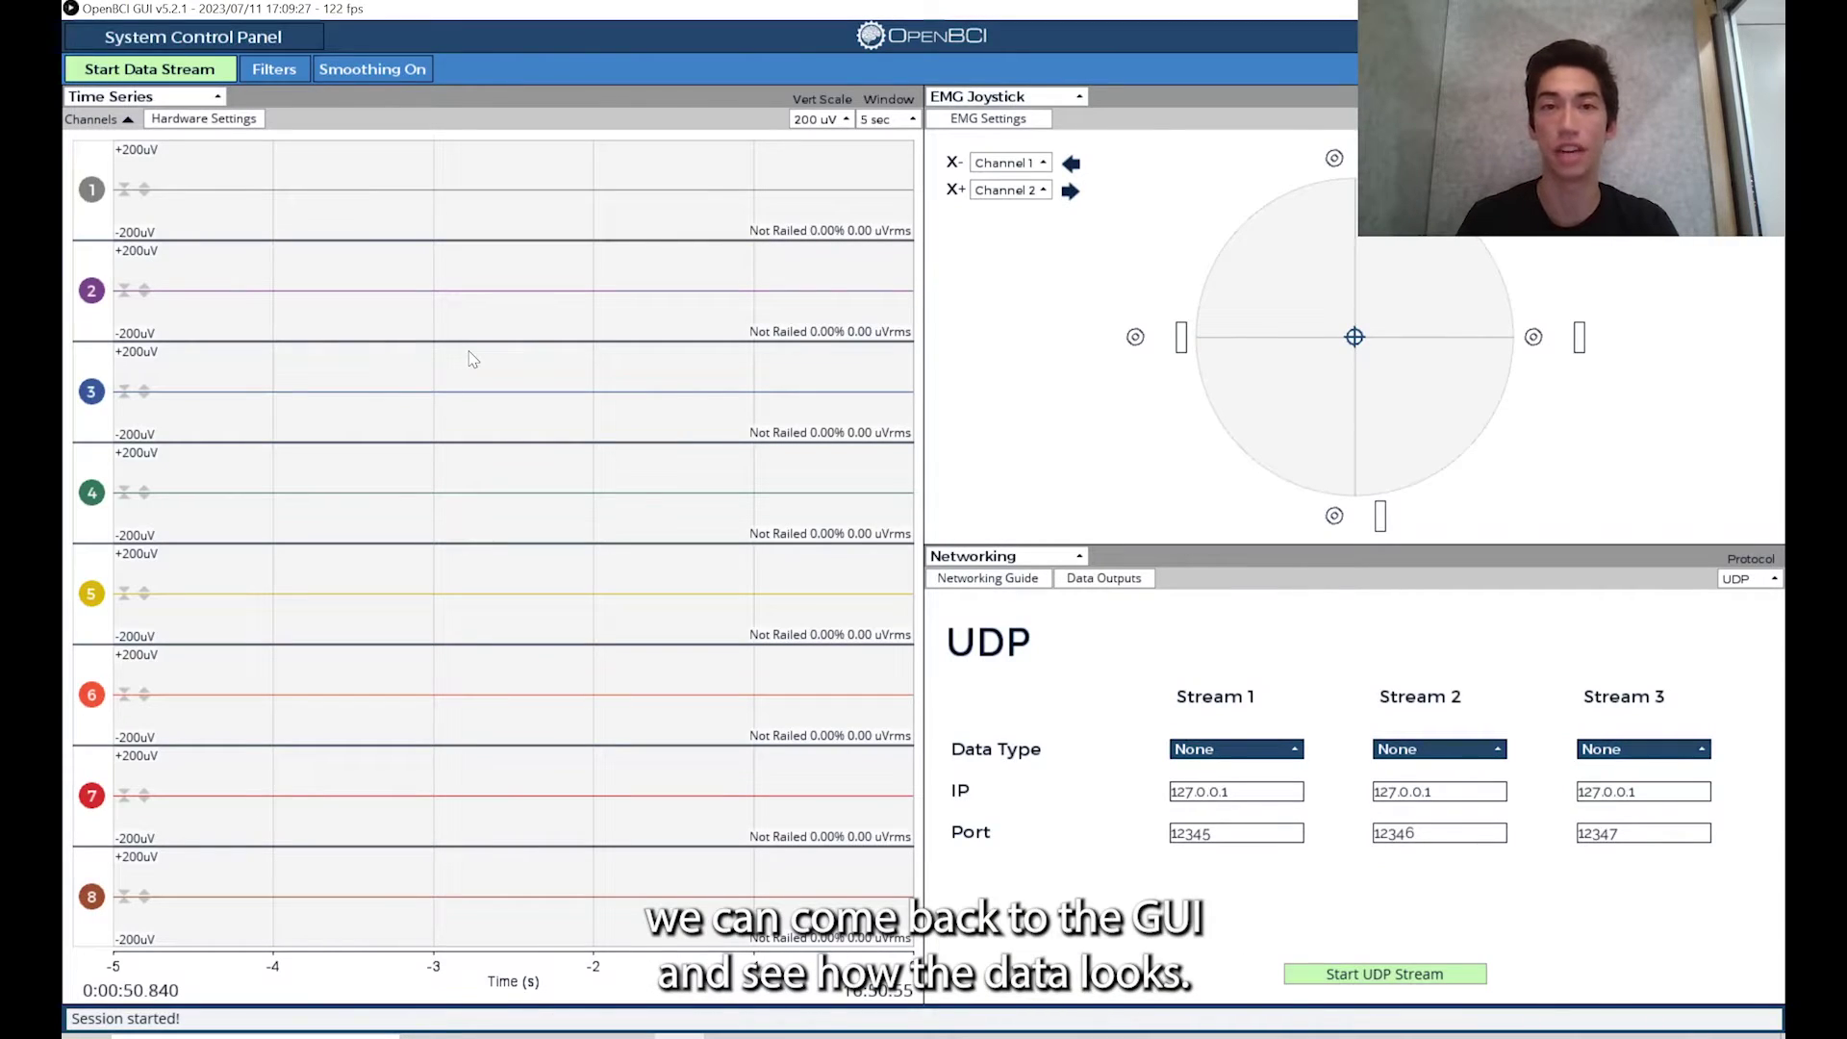
Briefly start then stop the data stream, and bring up the channel Hardware Settings.
{"action": "left_click", "coordinate": [181, 75]}
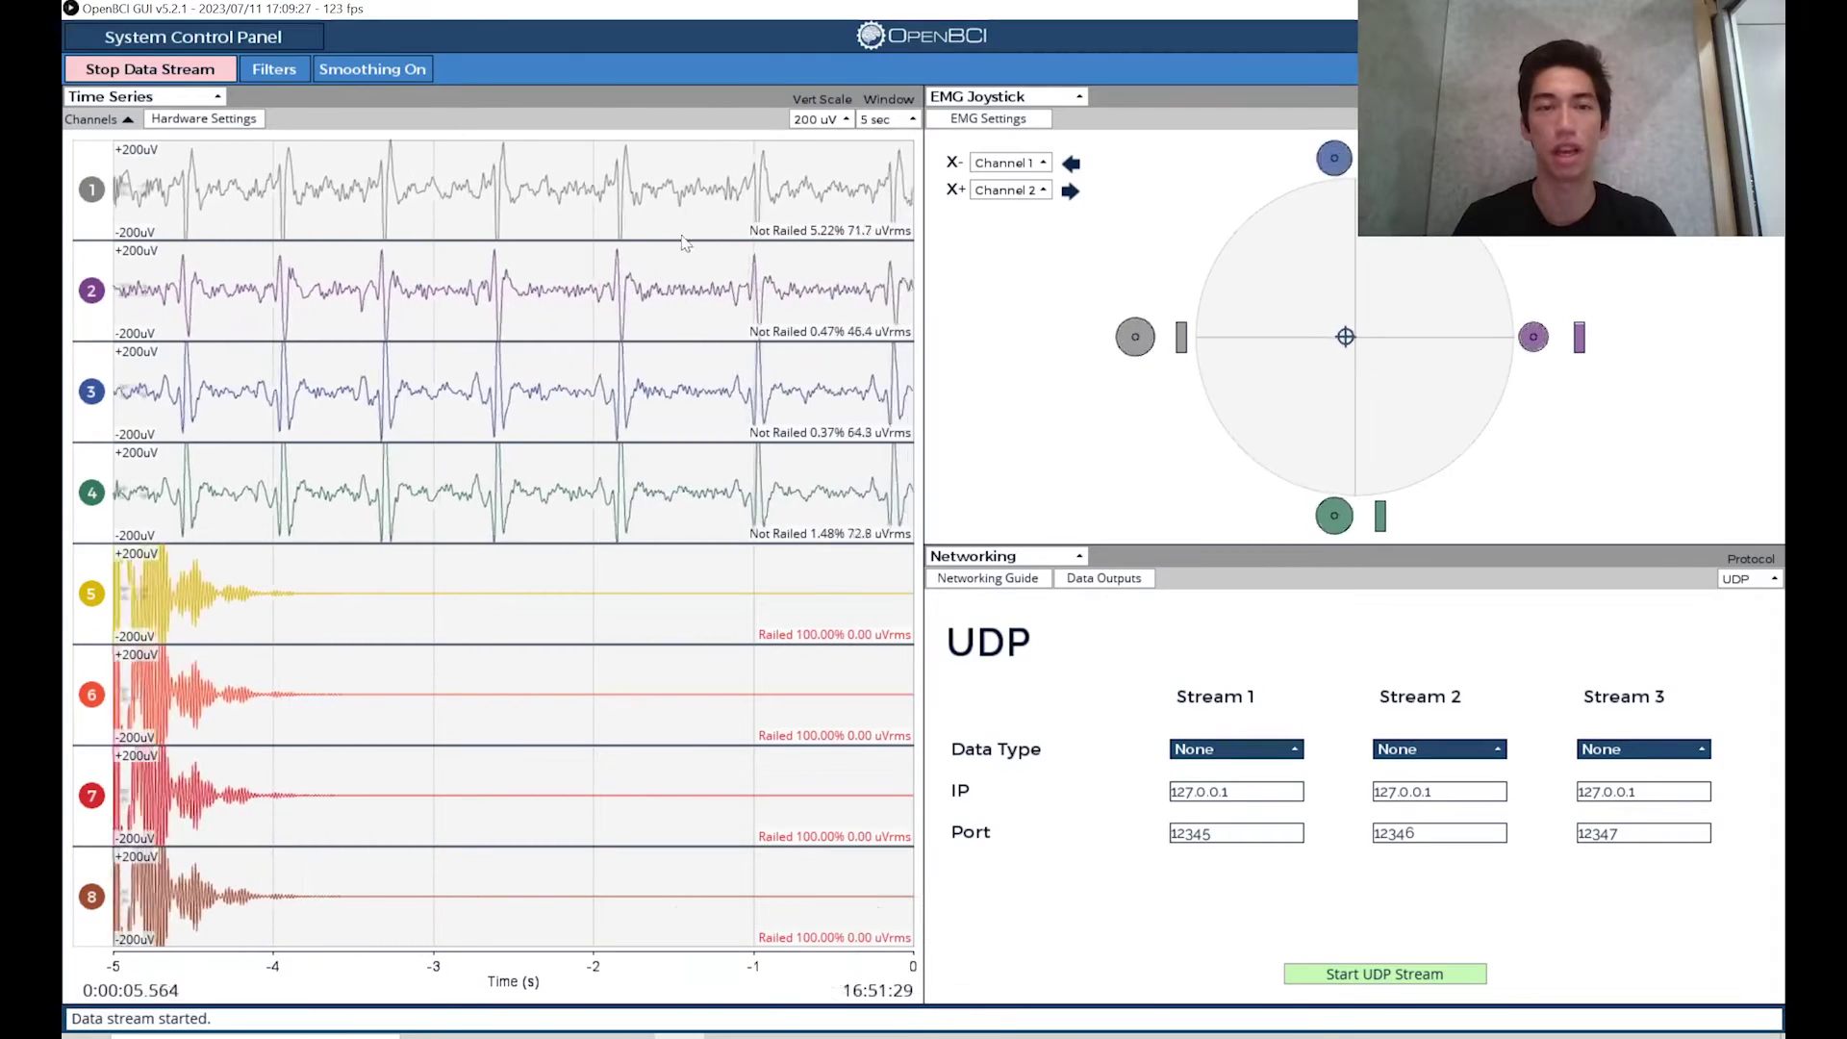
{"action": "left_click", "coordinate": [193, 75]}
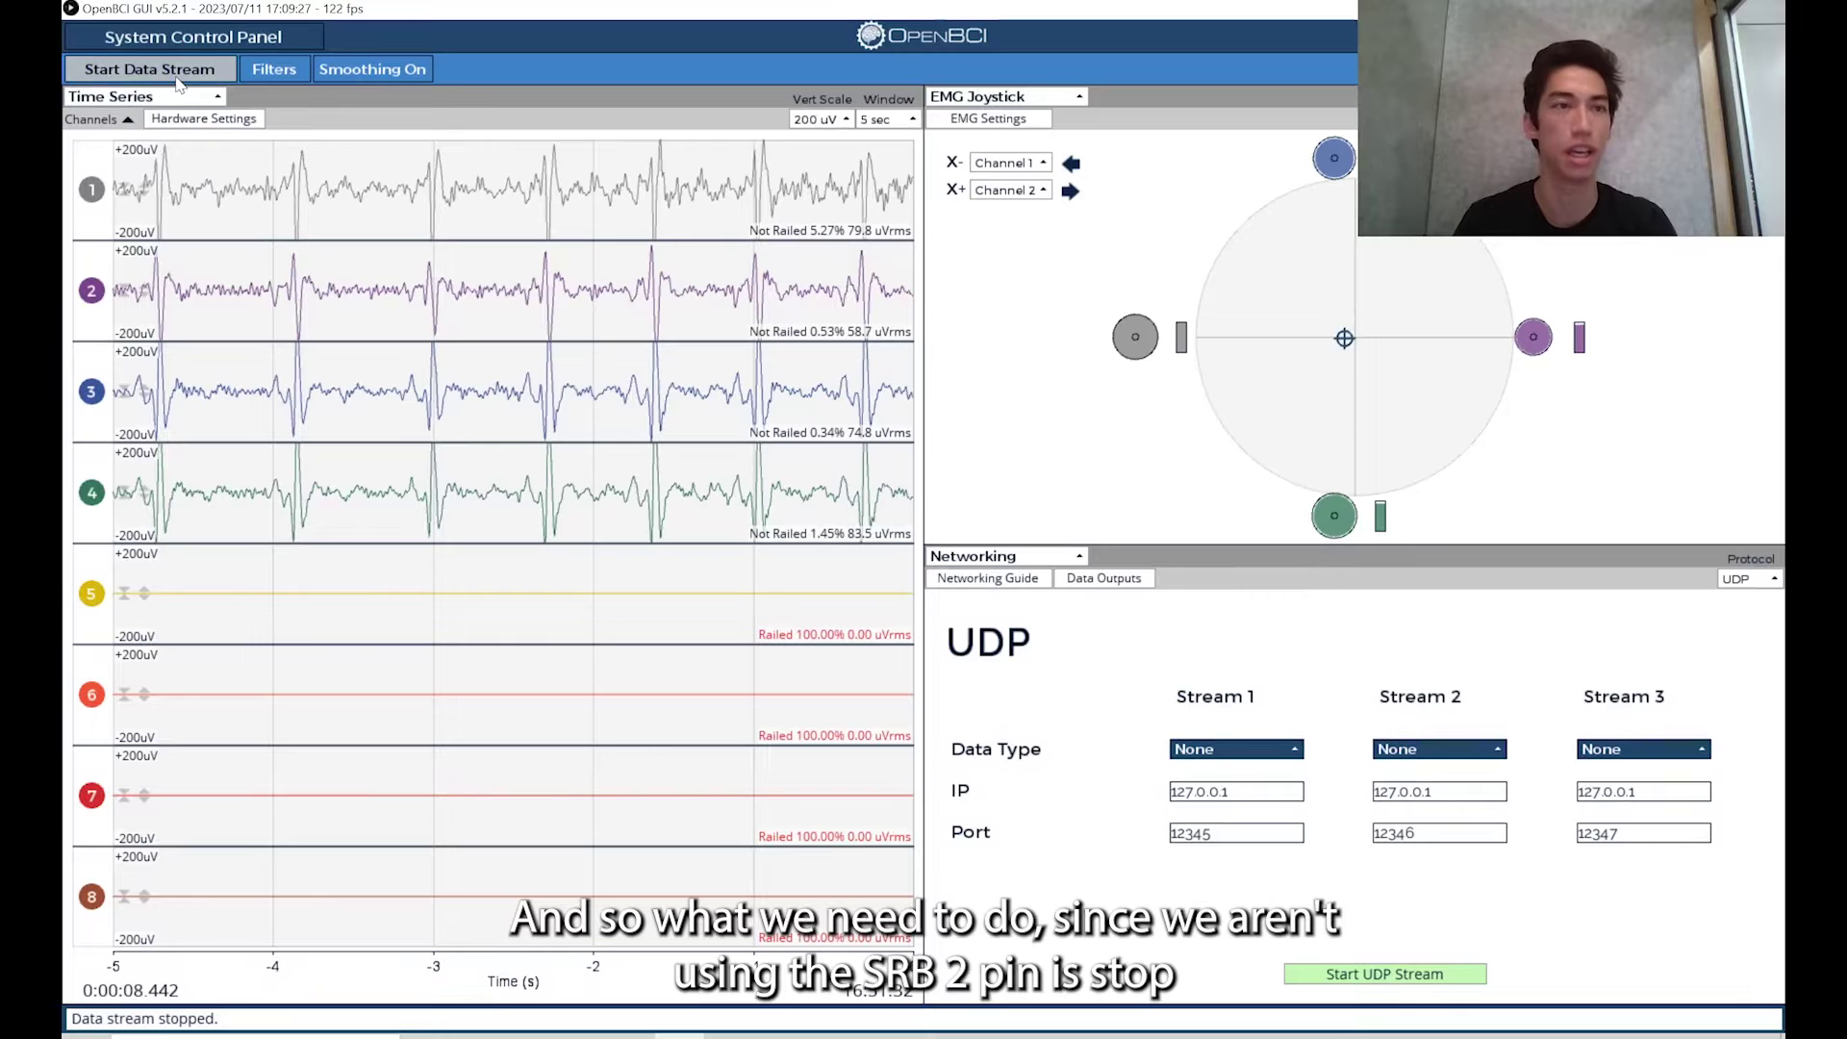
{"action": "left_click", "coordinate": [192, 119]}
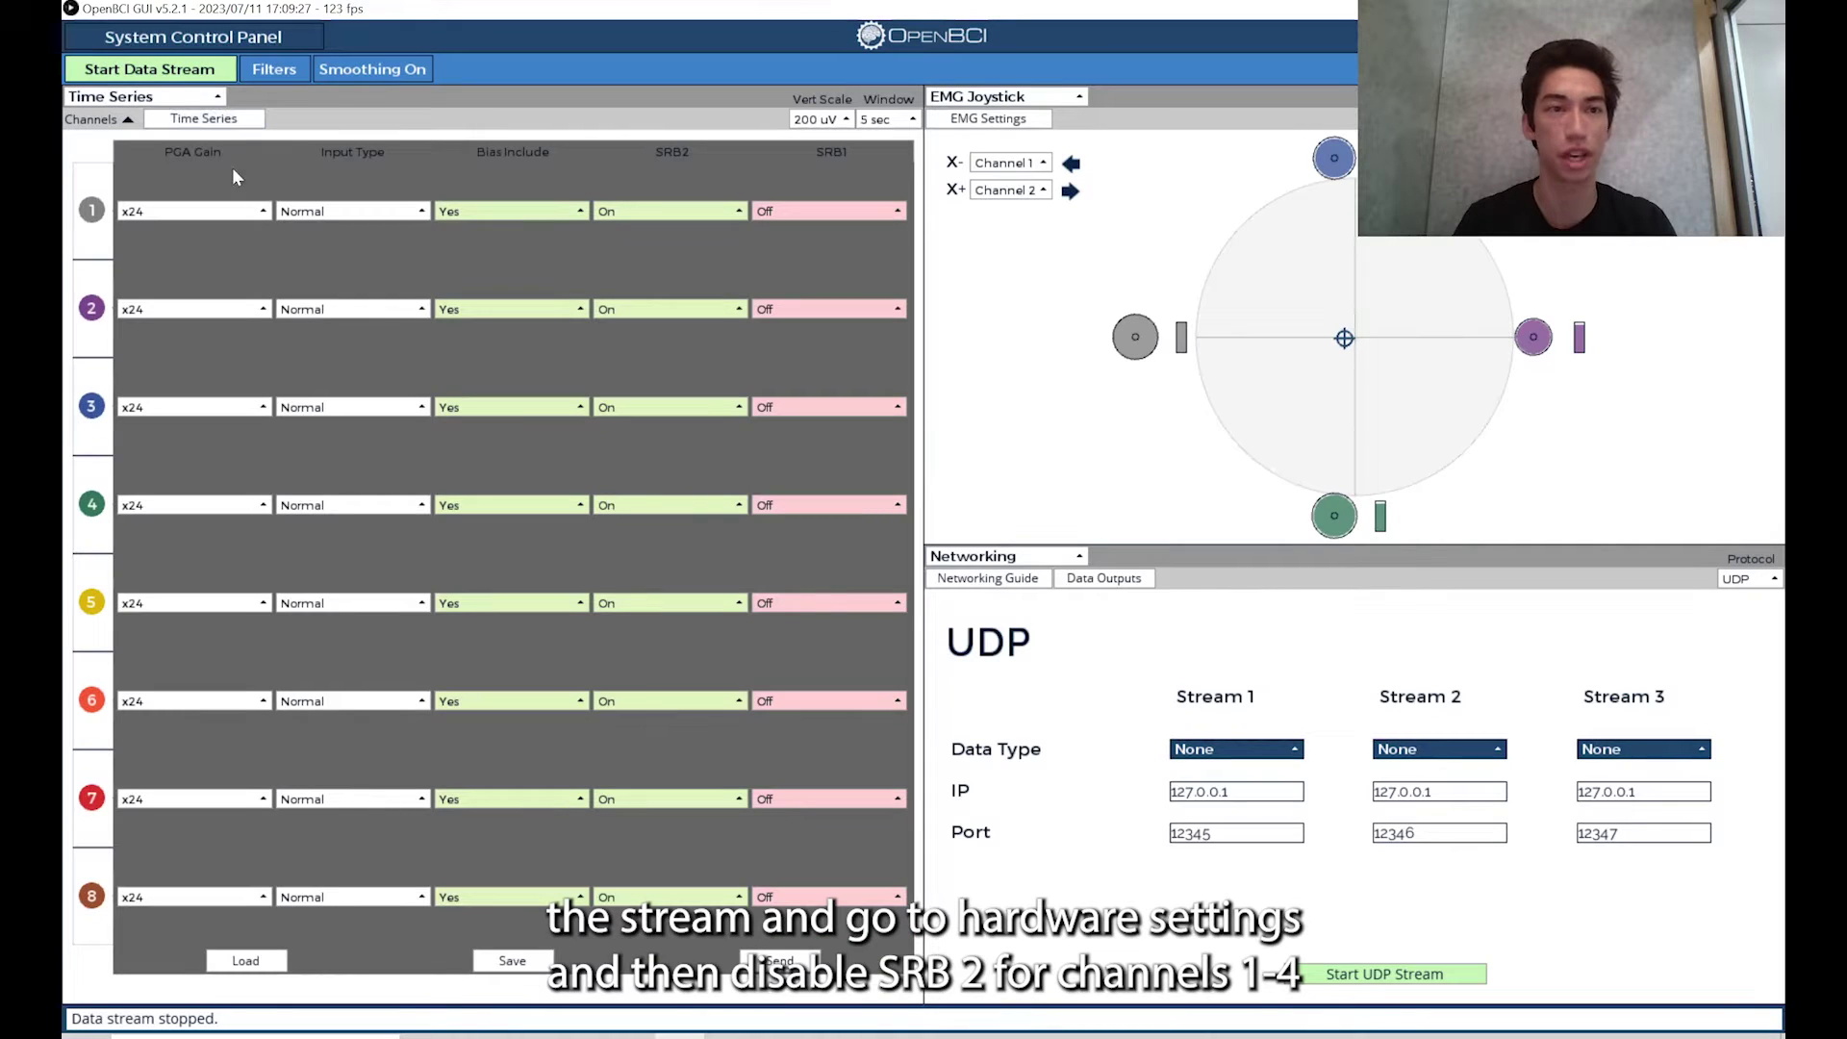
Turn SRB2 Off for channels 1–4, then return the panel to Time Series.
{"action": "left_click", "coordinate": [621, 208]}
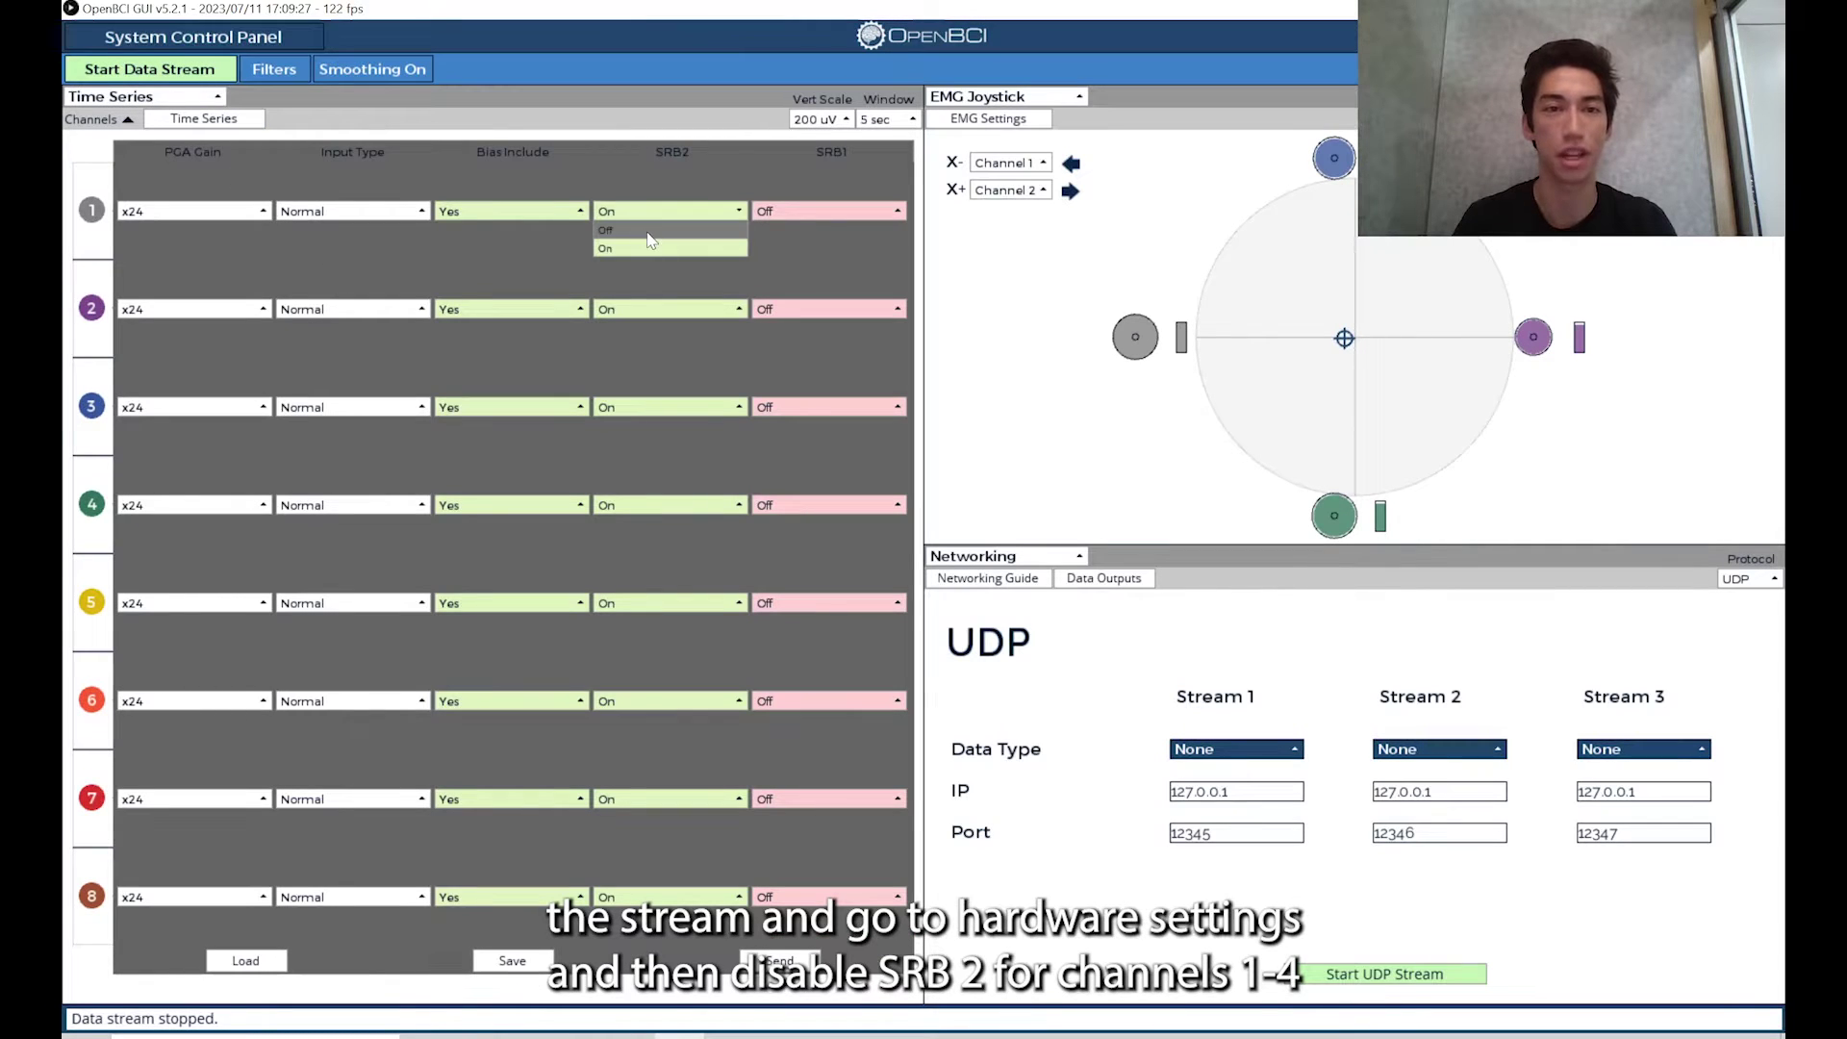
{"action": "left_click", "coordinate": [646, 232]}
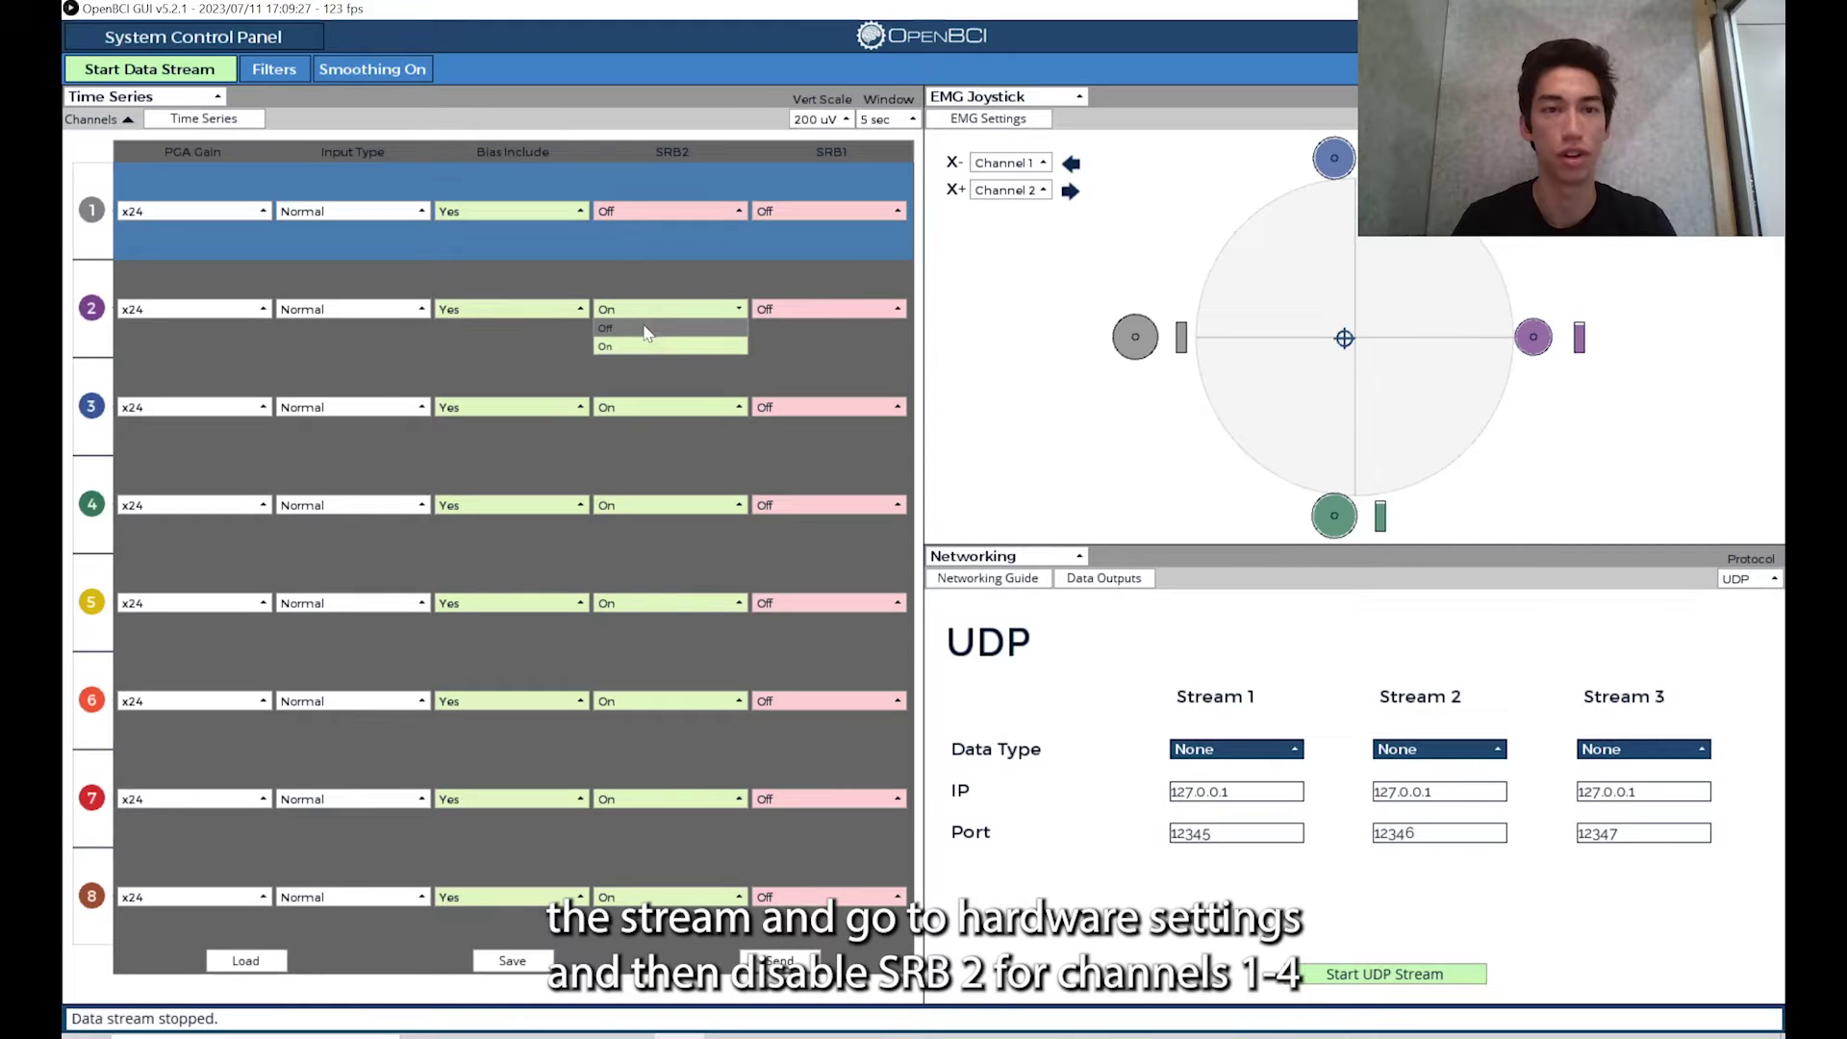
{"action": "left_click", "coordinate": [646, 328]}
{"action": "left_click", "coordinate": [635, 407]}
{"action": "left_click", "coordinate": [635, 427]}
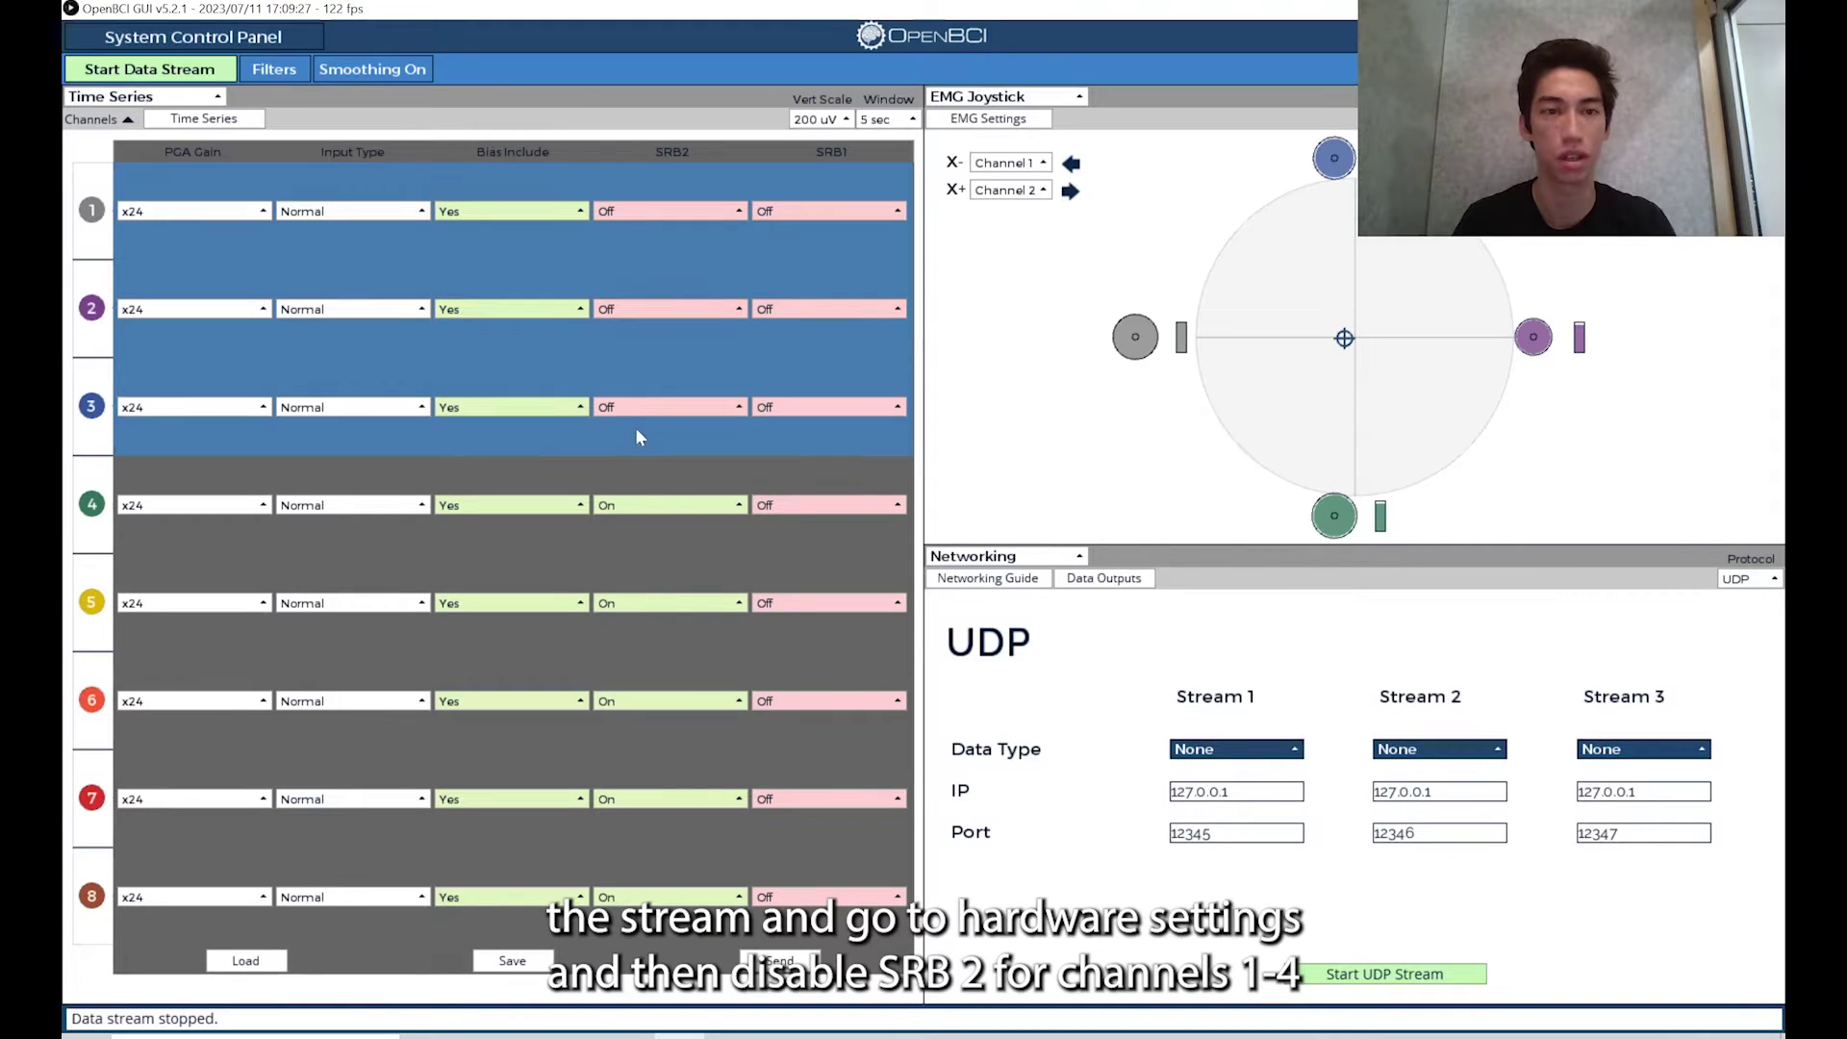
{"action": "left_click", "coordinate": [628, 508]}
{"action": "left_click", "coordinate": [633, 522]}
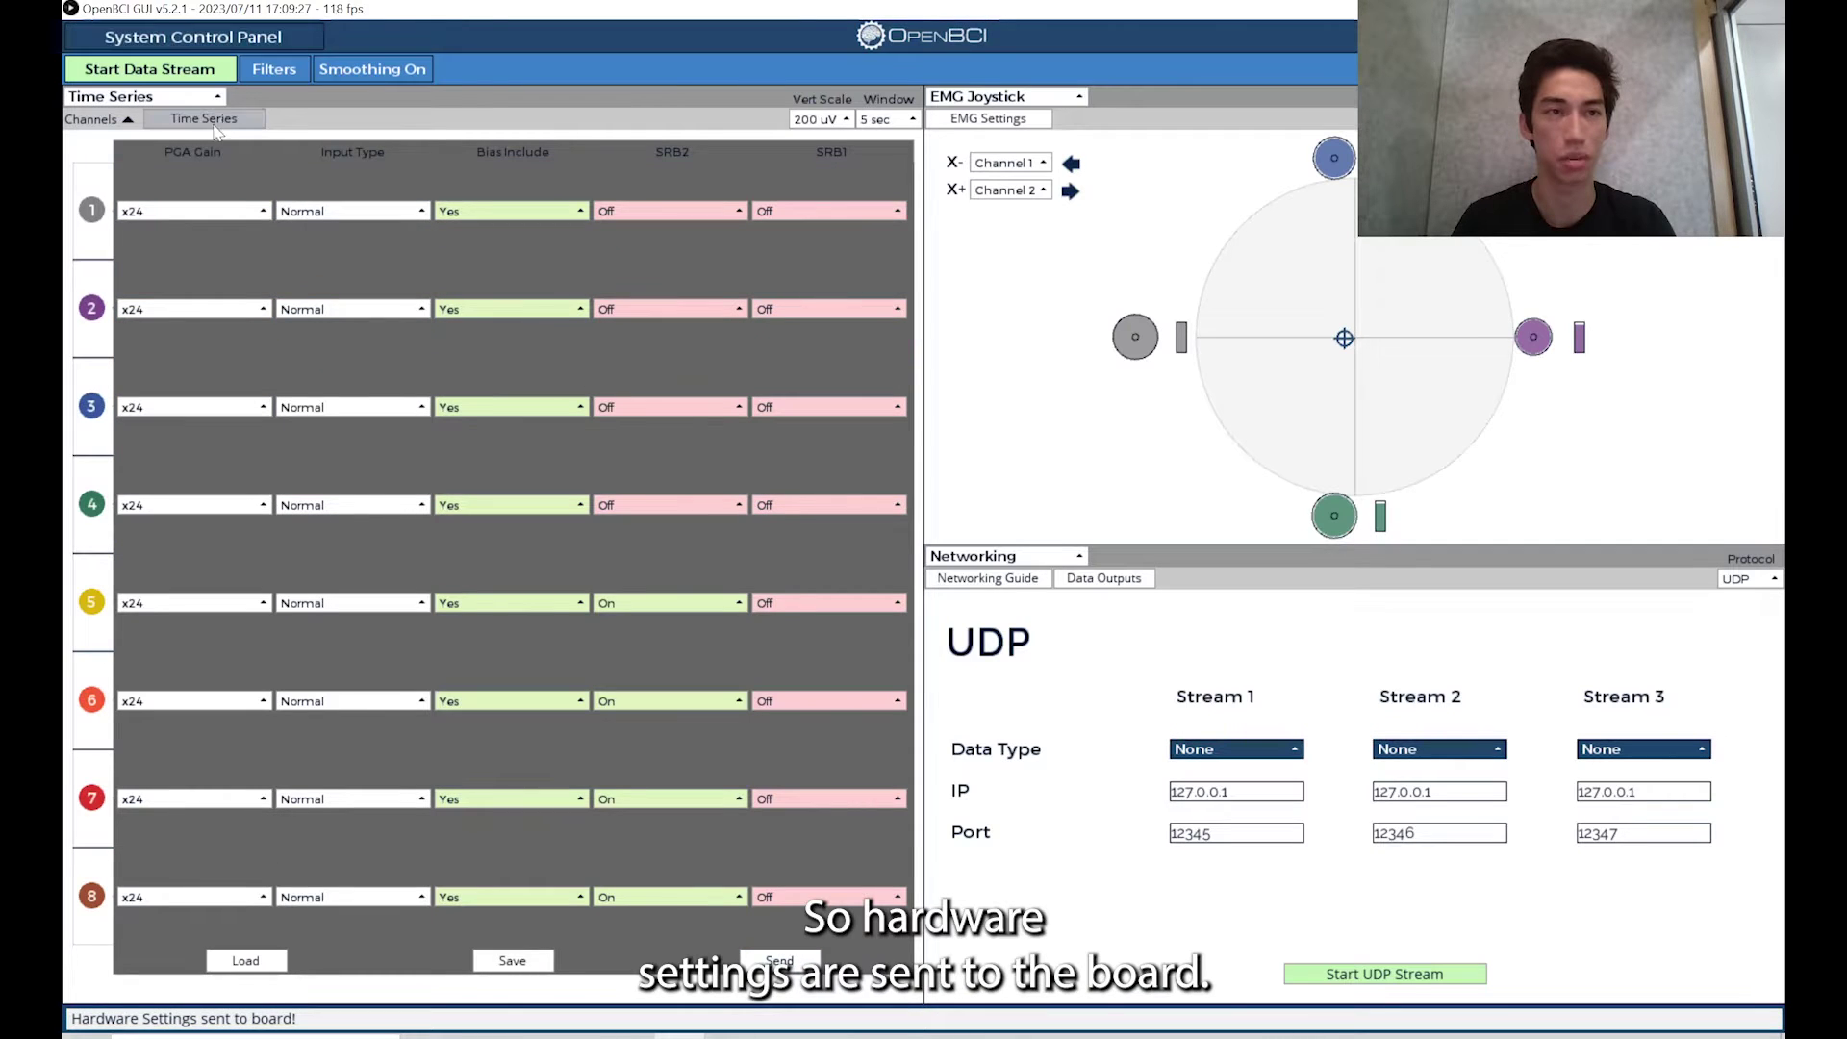
{"action": "left_click", "coordinate": [223, 123]}
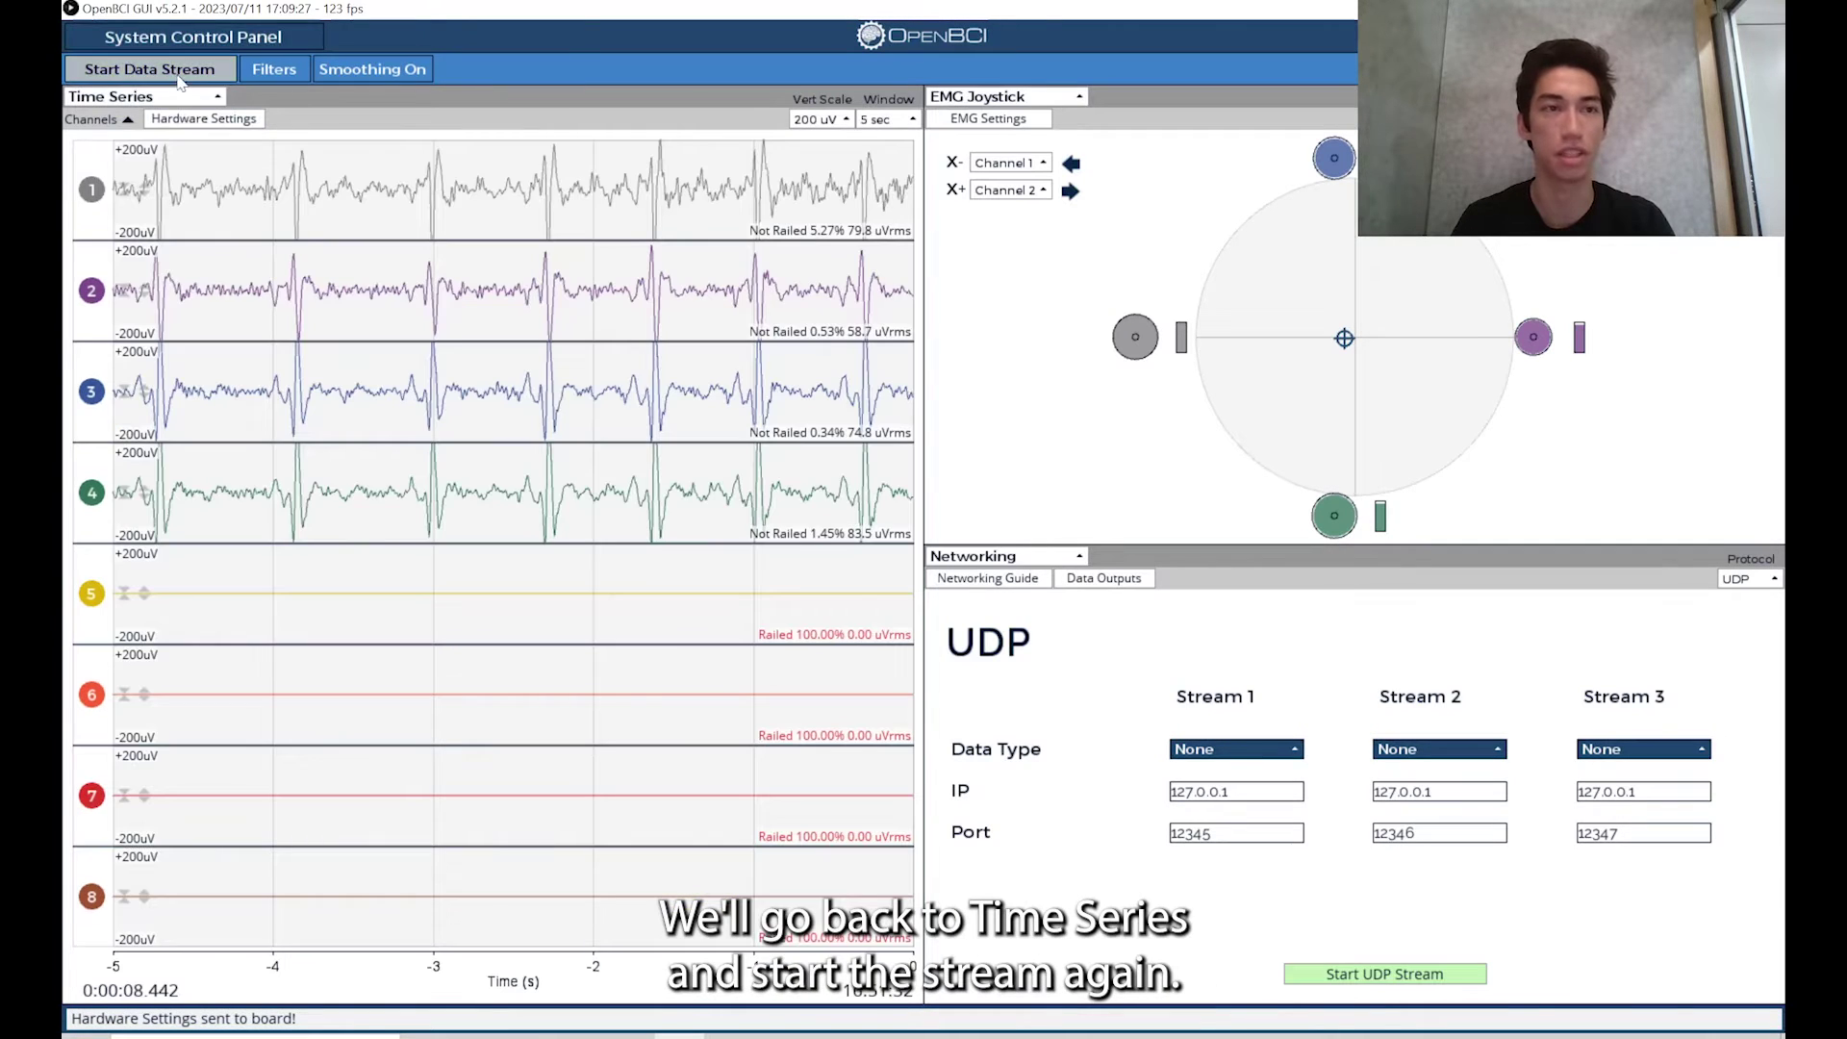
Start the data stream and check which channels can drive the joystick's X− direction.
{"action": "left_click", "coordinate": [163, 71]}
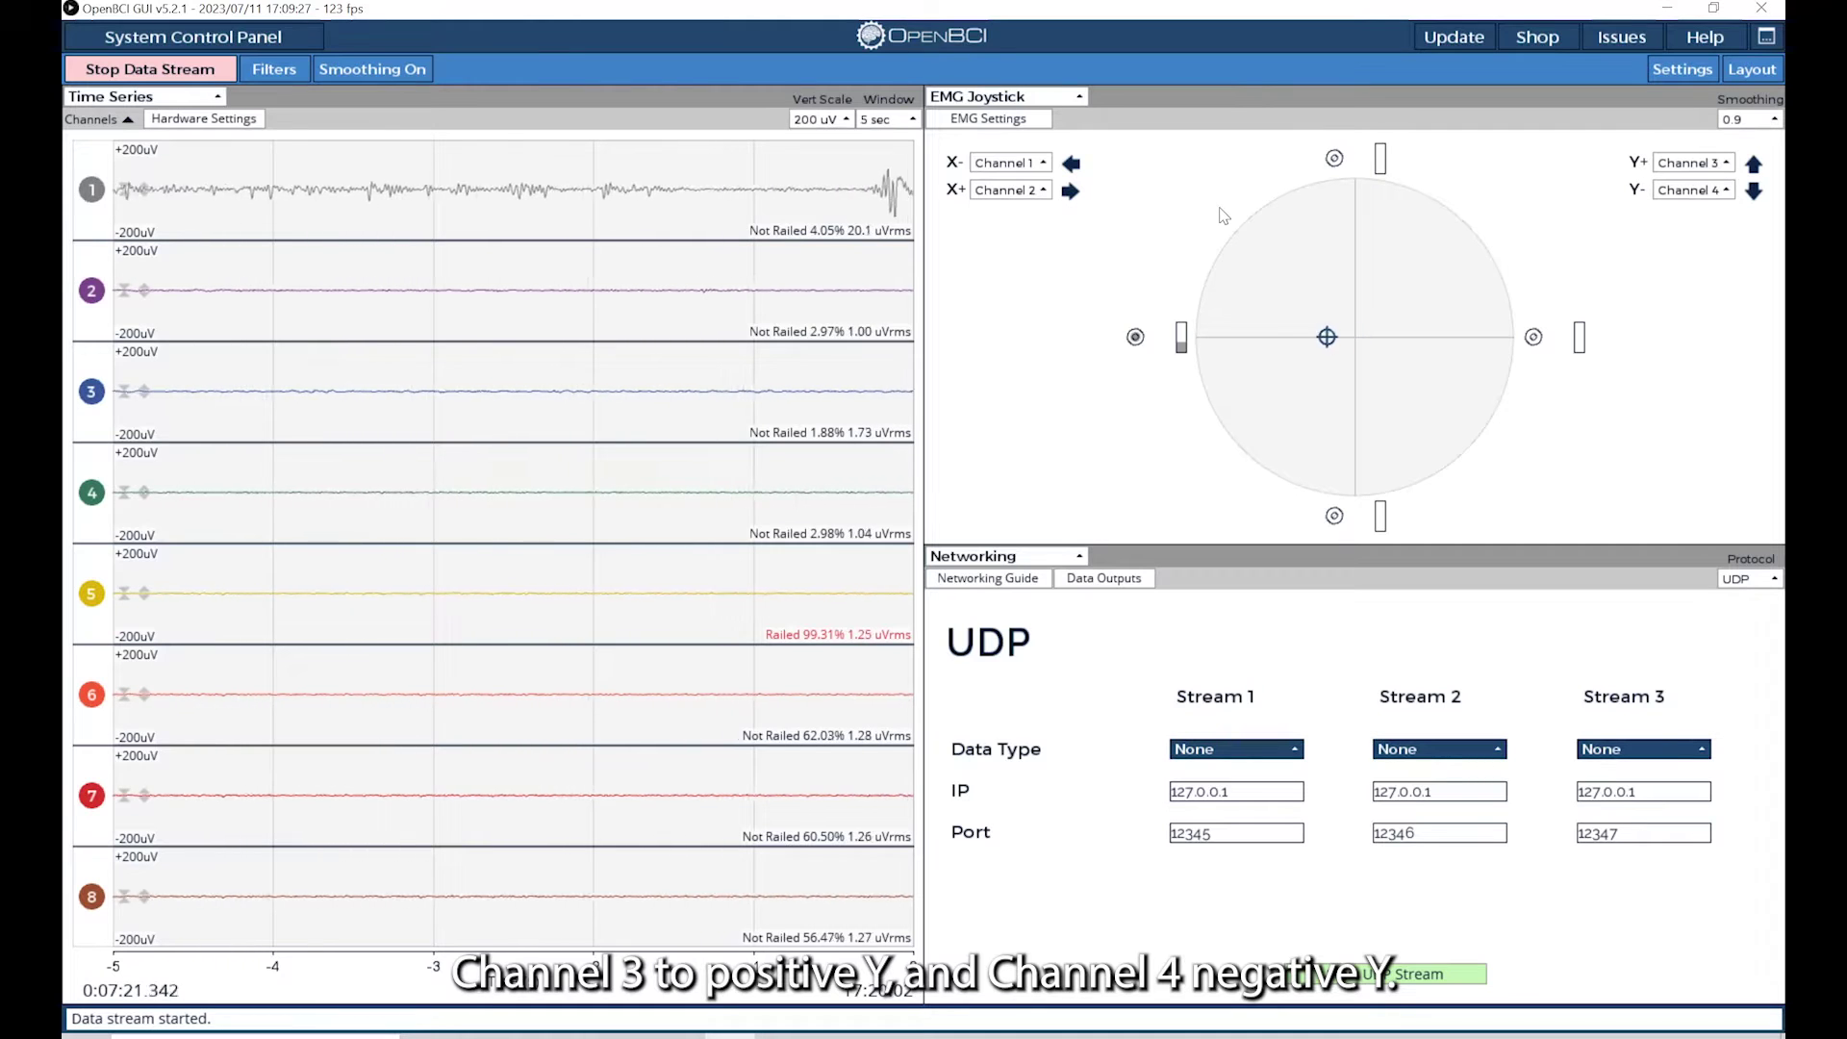
{"action": "left_click", "coordinate": [1038, 164]}
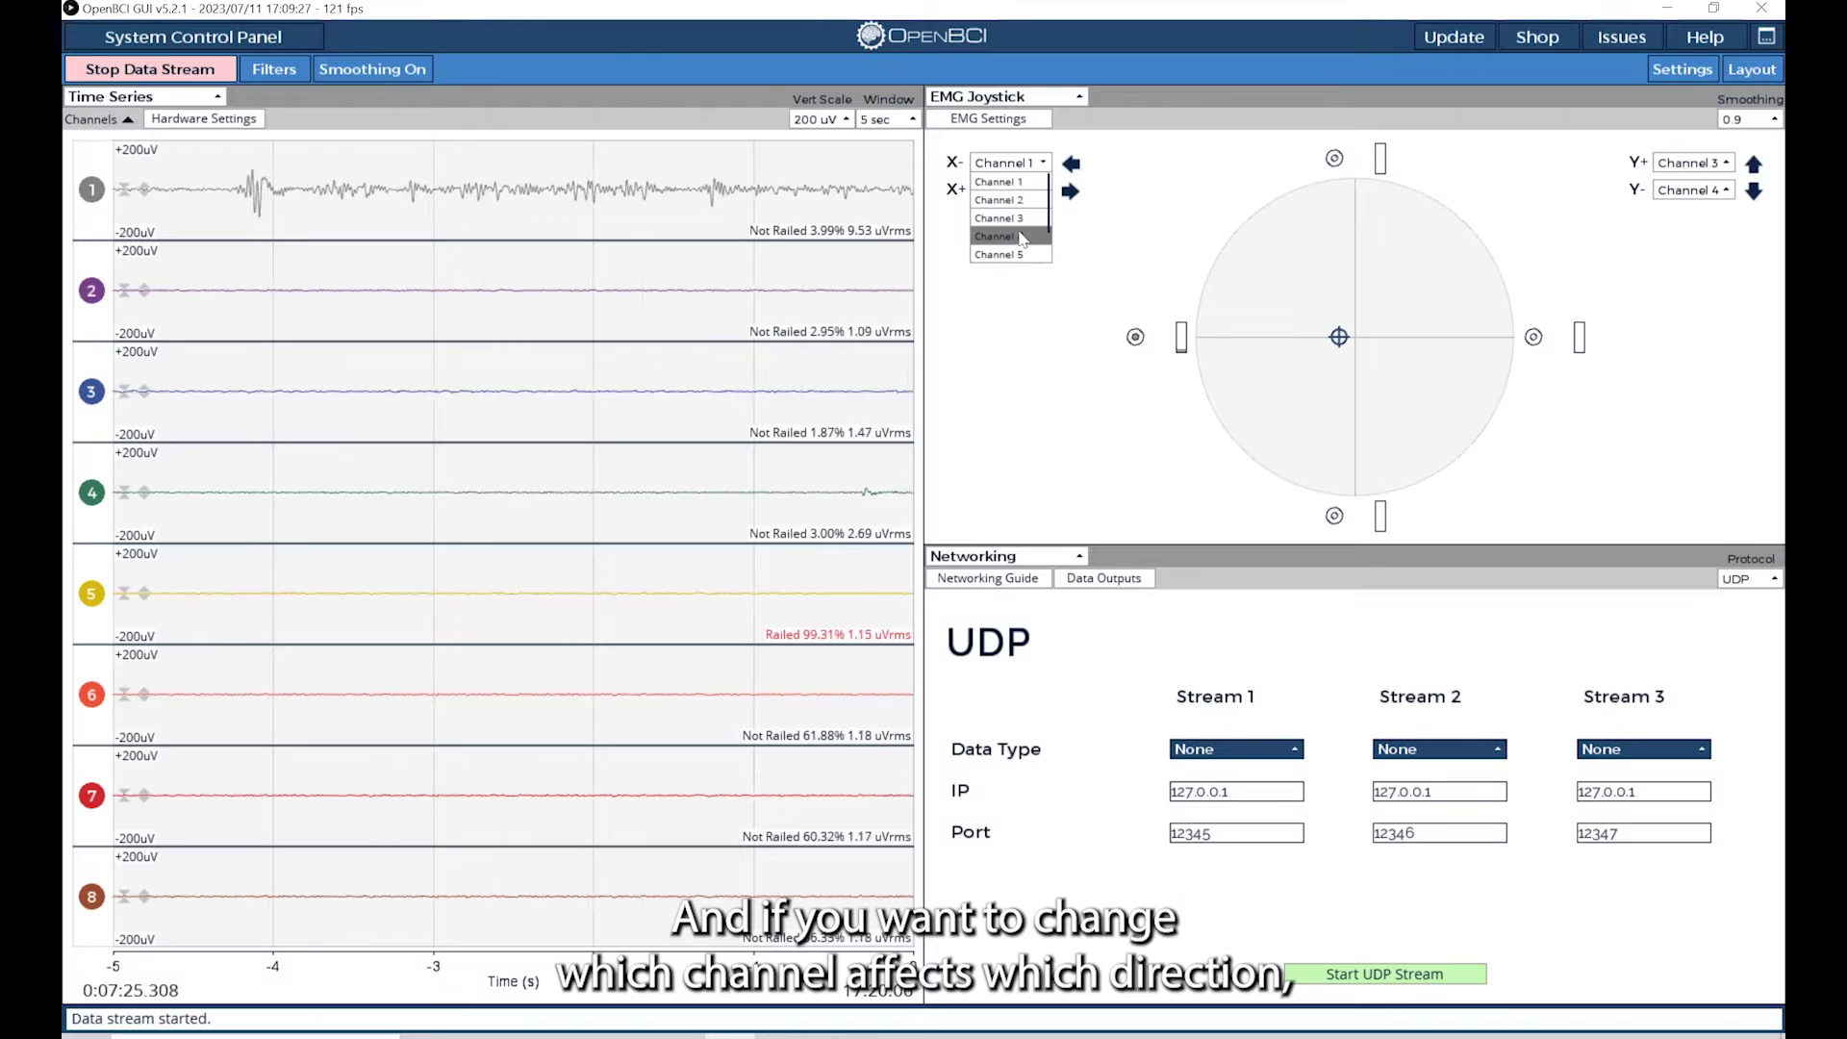
Keep Channel 1 on X− and Channel 2 on X+, then open the EMG Settings window.
{"action": "left_click", "coordinate": [1022, 182]}
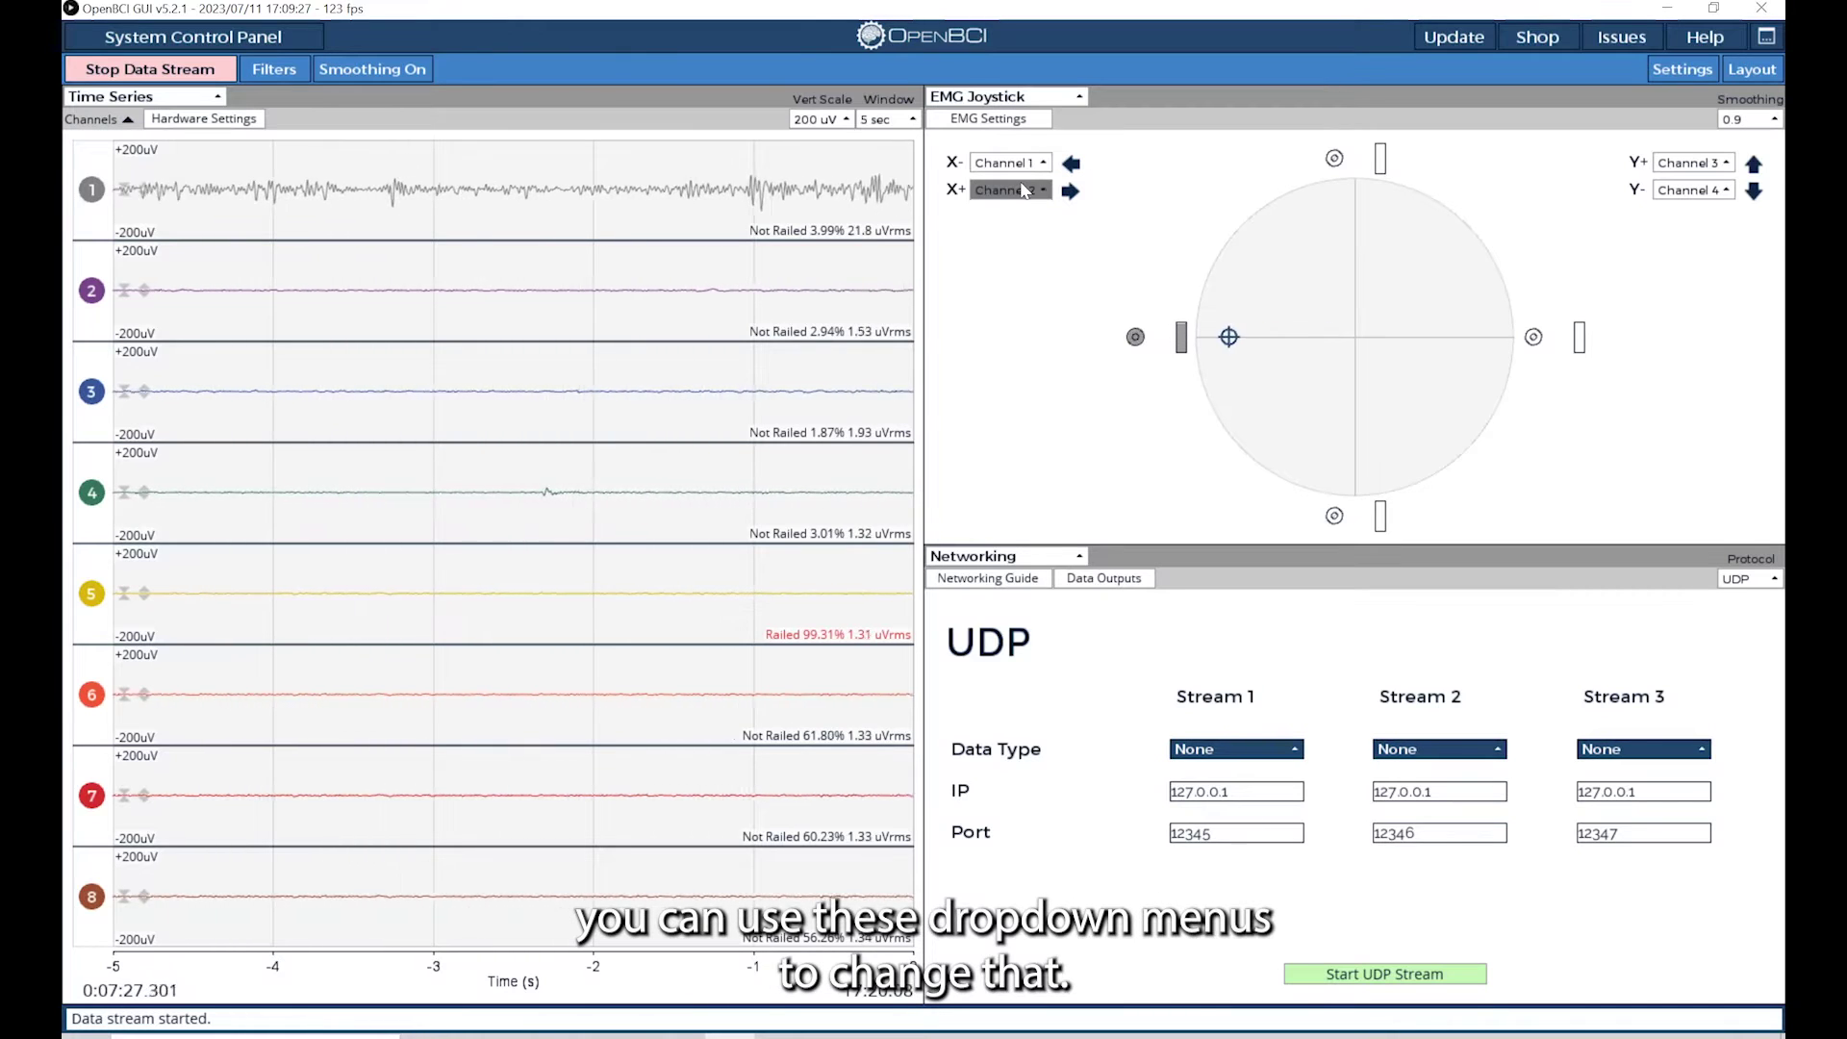
{"action": "left_click", "coordinate": [1025, 190]}
{"action": "left_click", "coordinate": [1028, 192]}
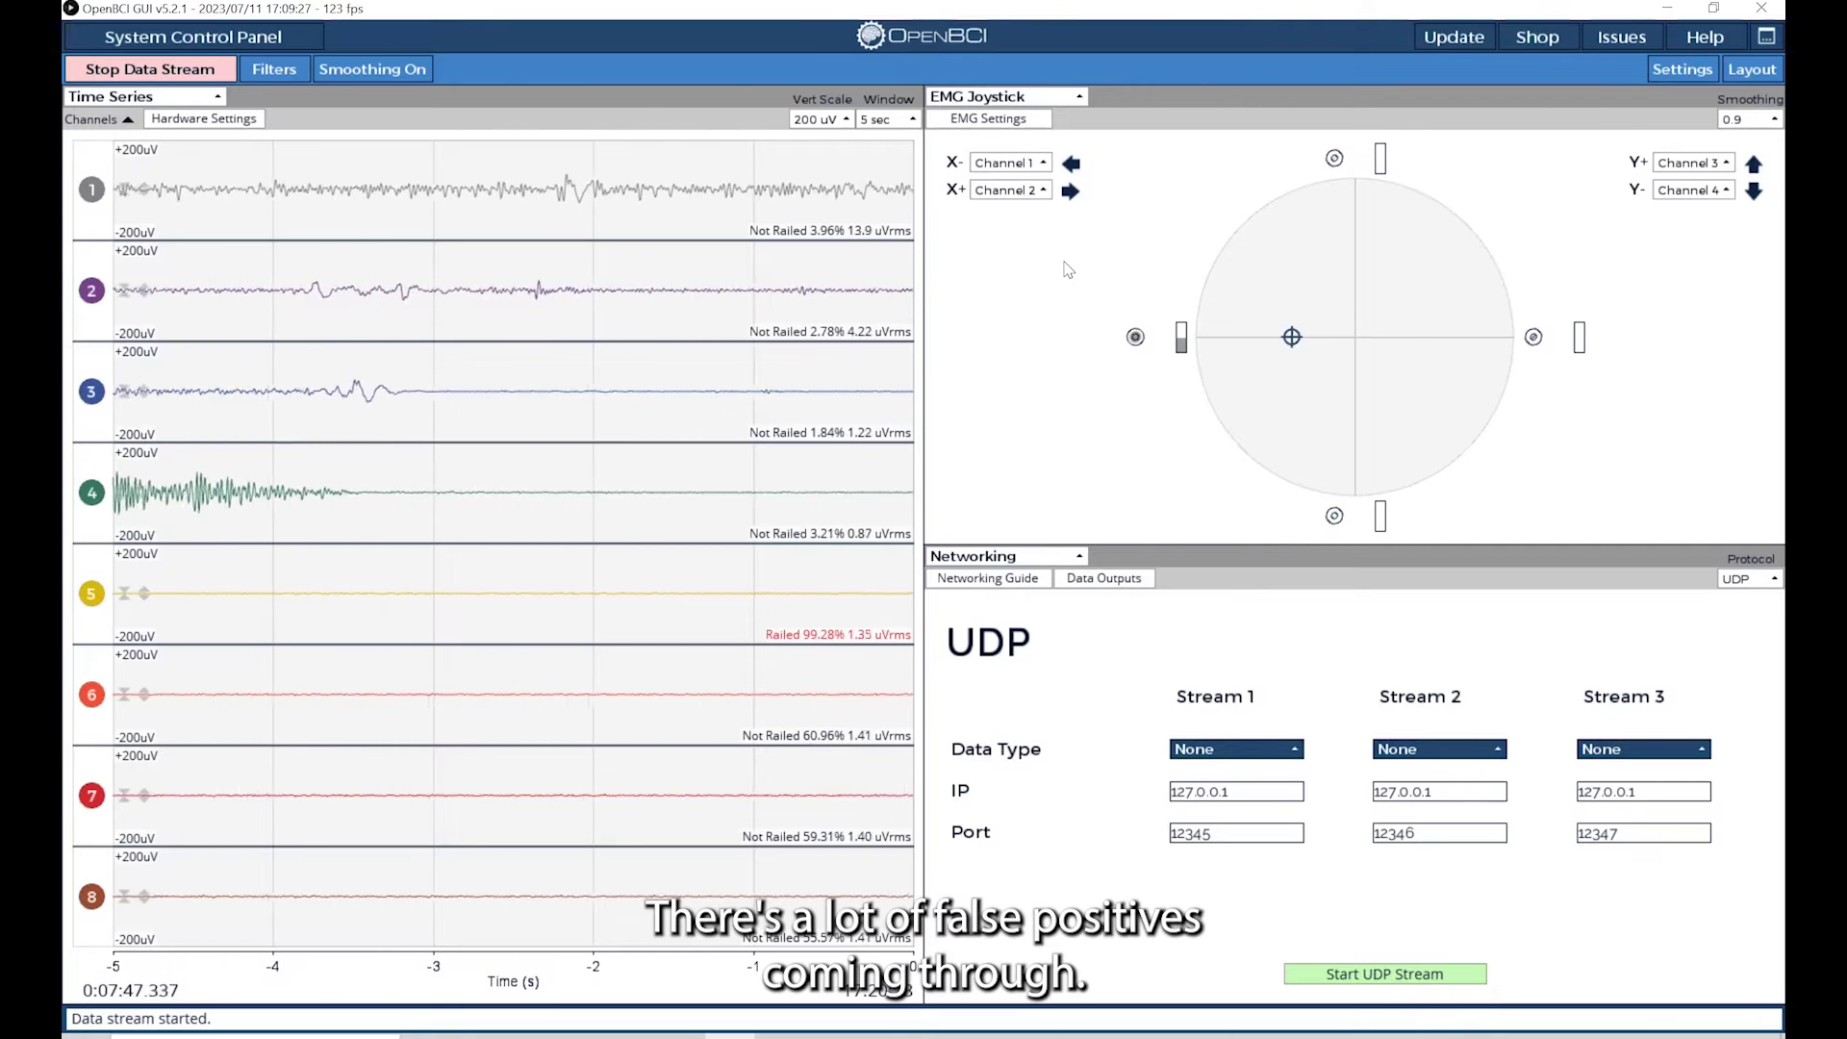
{"action": "left_click", "coordinate": [988, 120]}
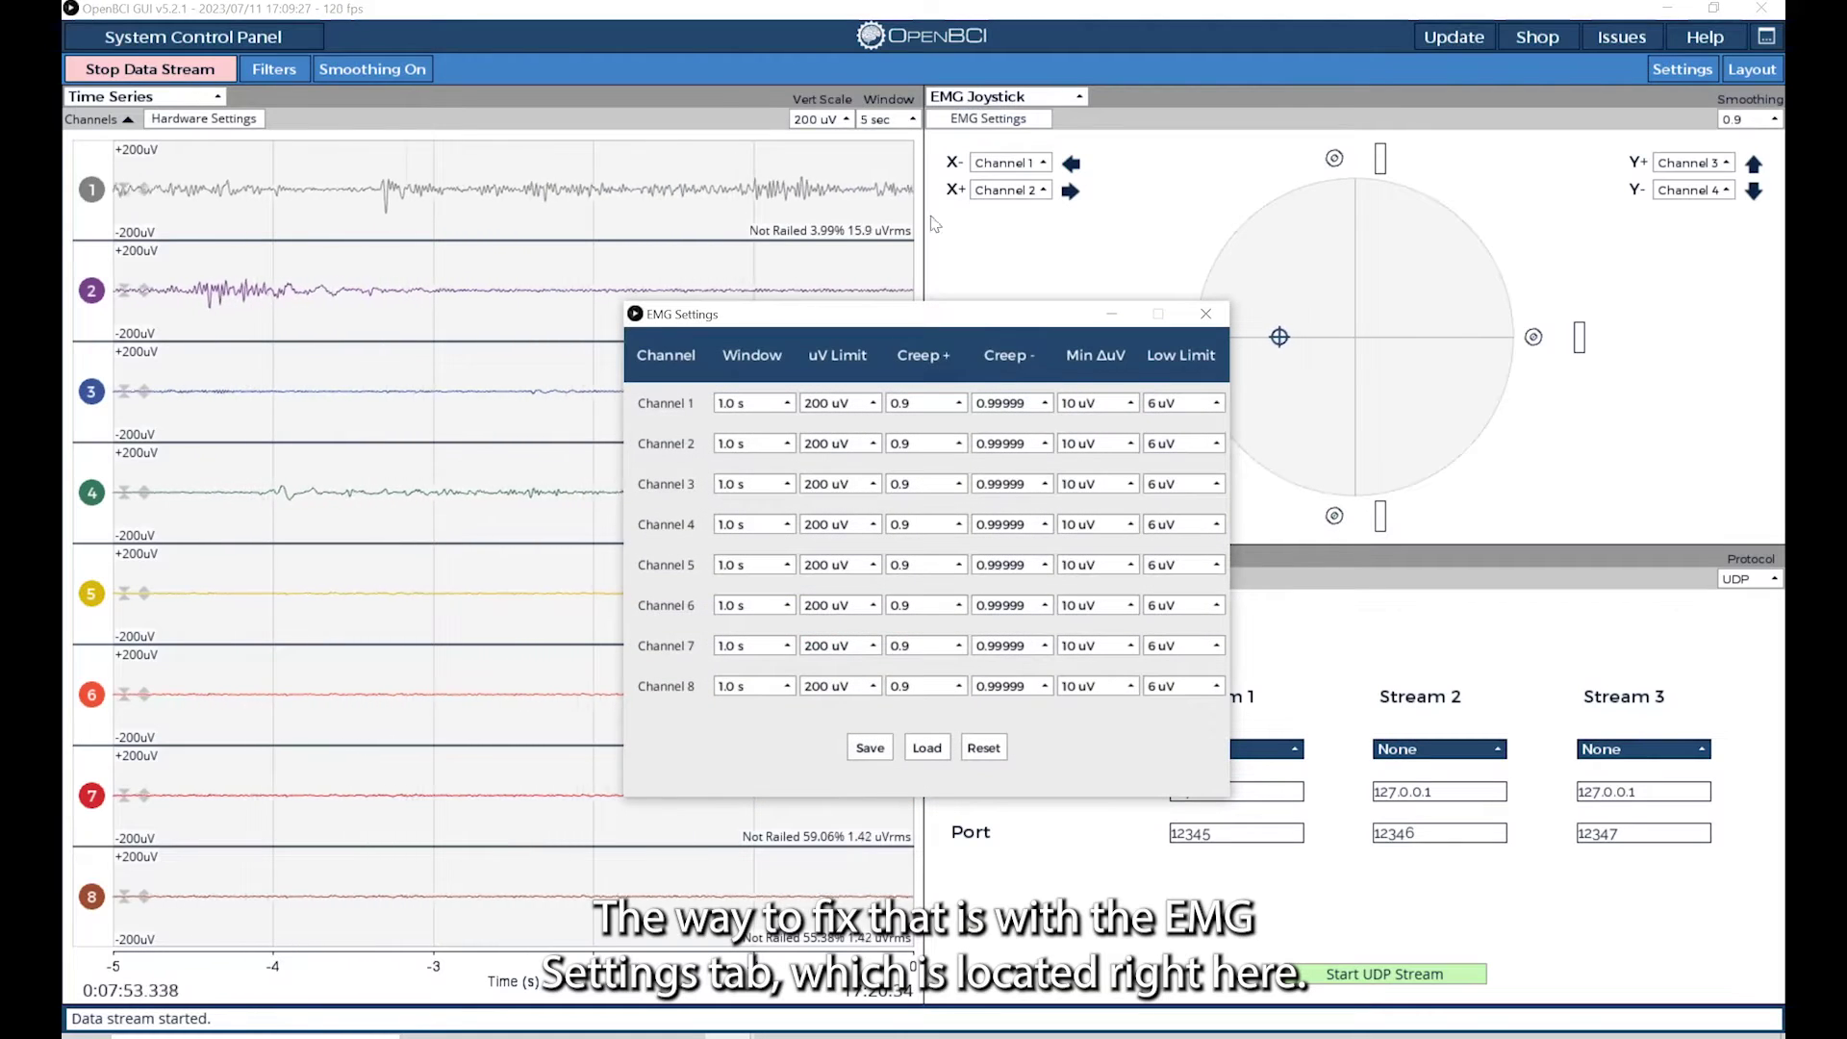
Move EMG Settings aside and set channel 1's Creep− to 0.98, then to 0.999.
{"action": "left_click_drag", "start_coordinate": [932, 317], "coordinate": [630, 223]}
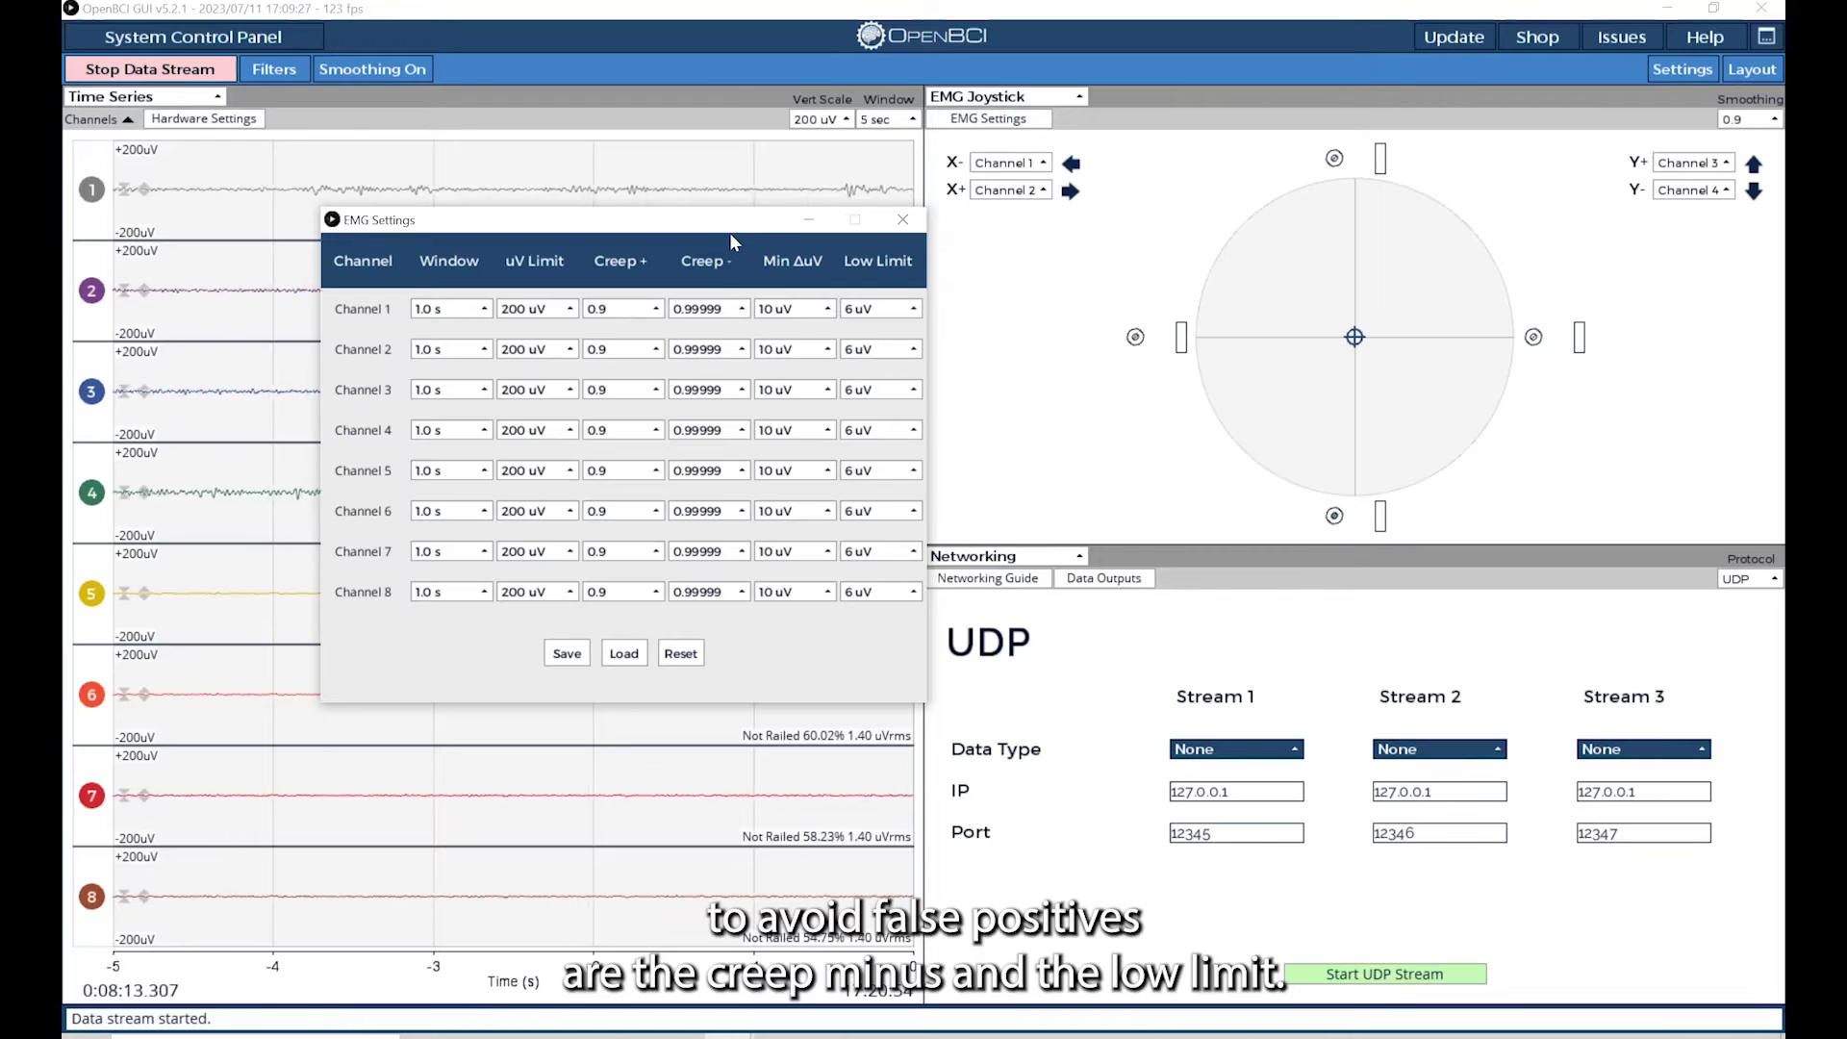
{"action": "left_click", "coordinate": [703, 309]}
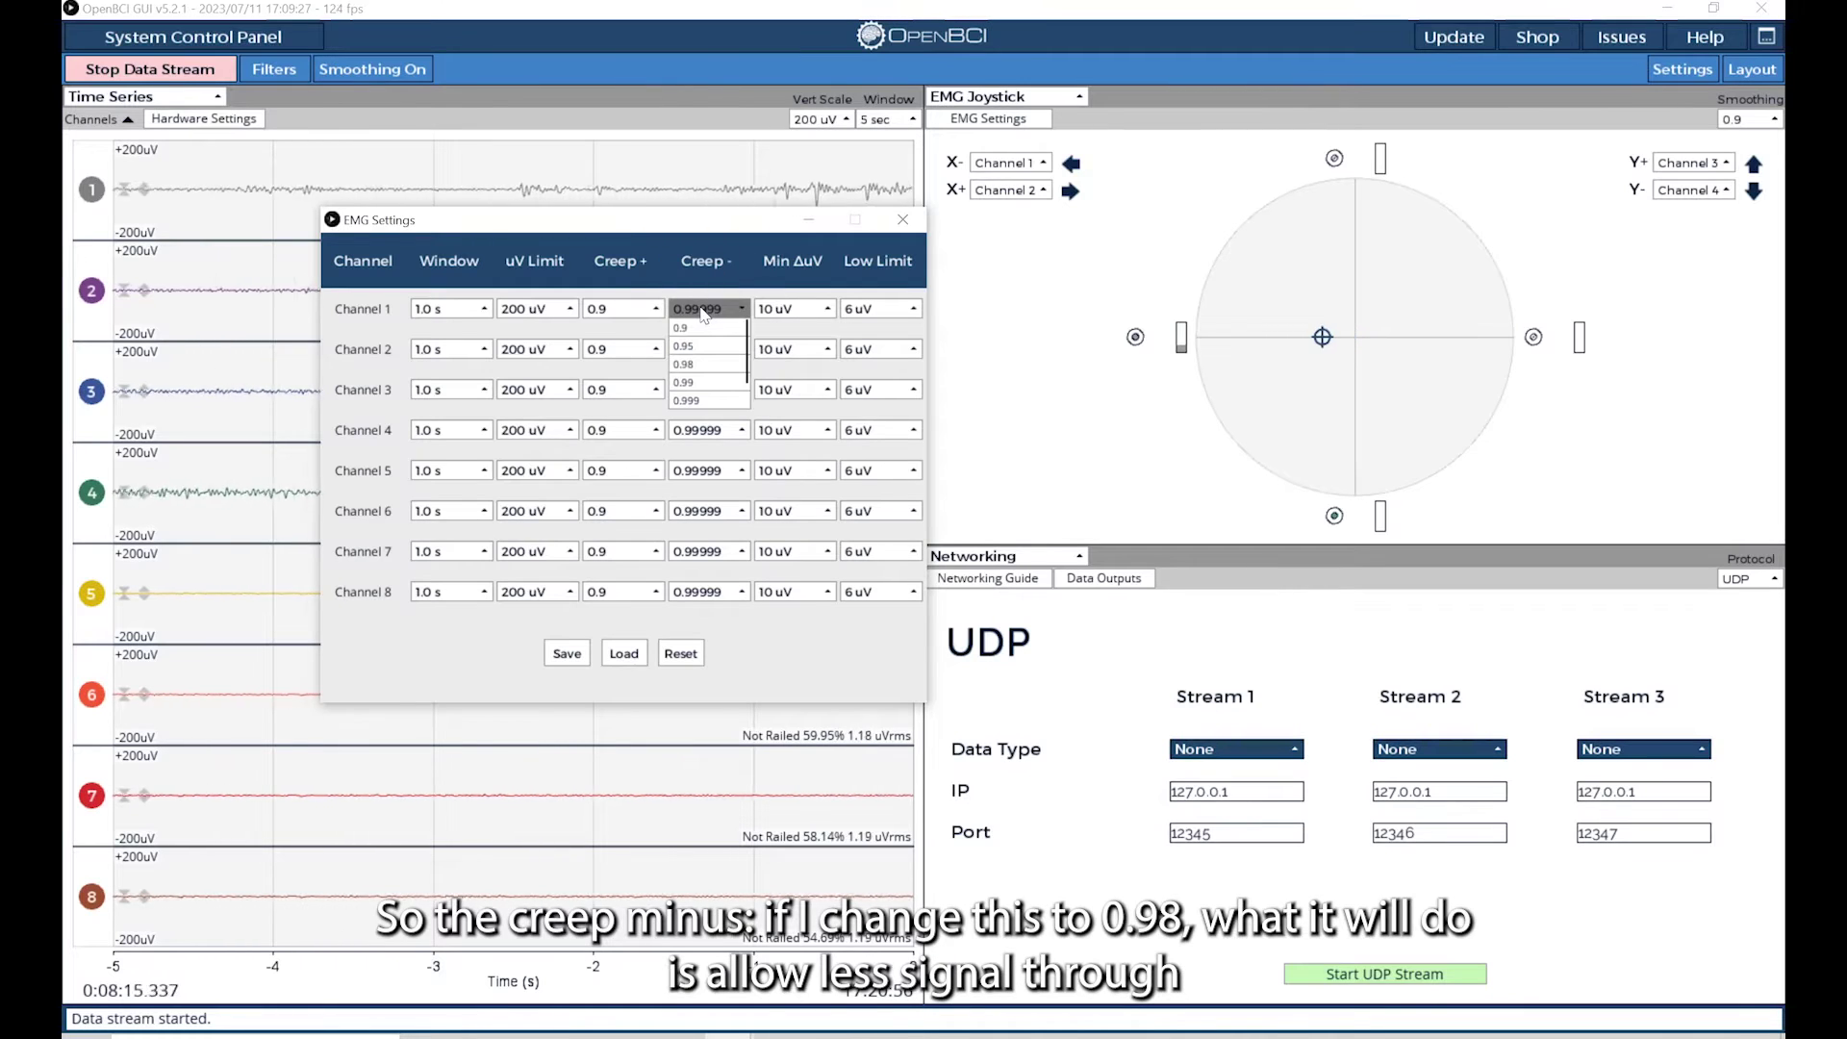
{"action": "left_click", "coordinate": [695, 366]}
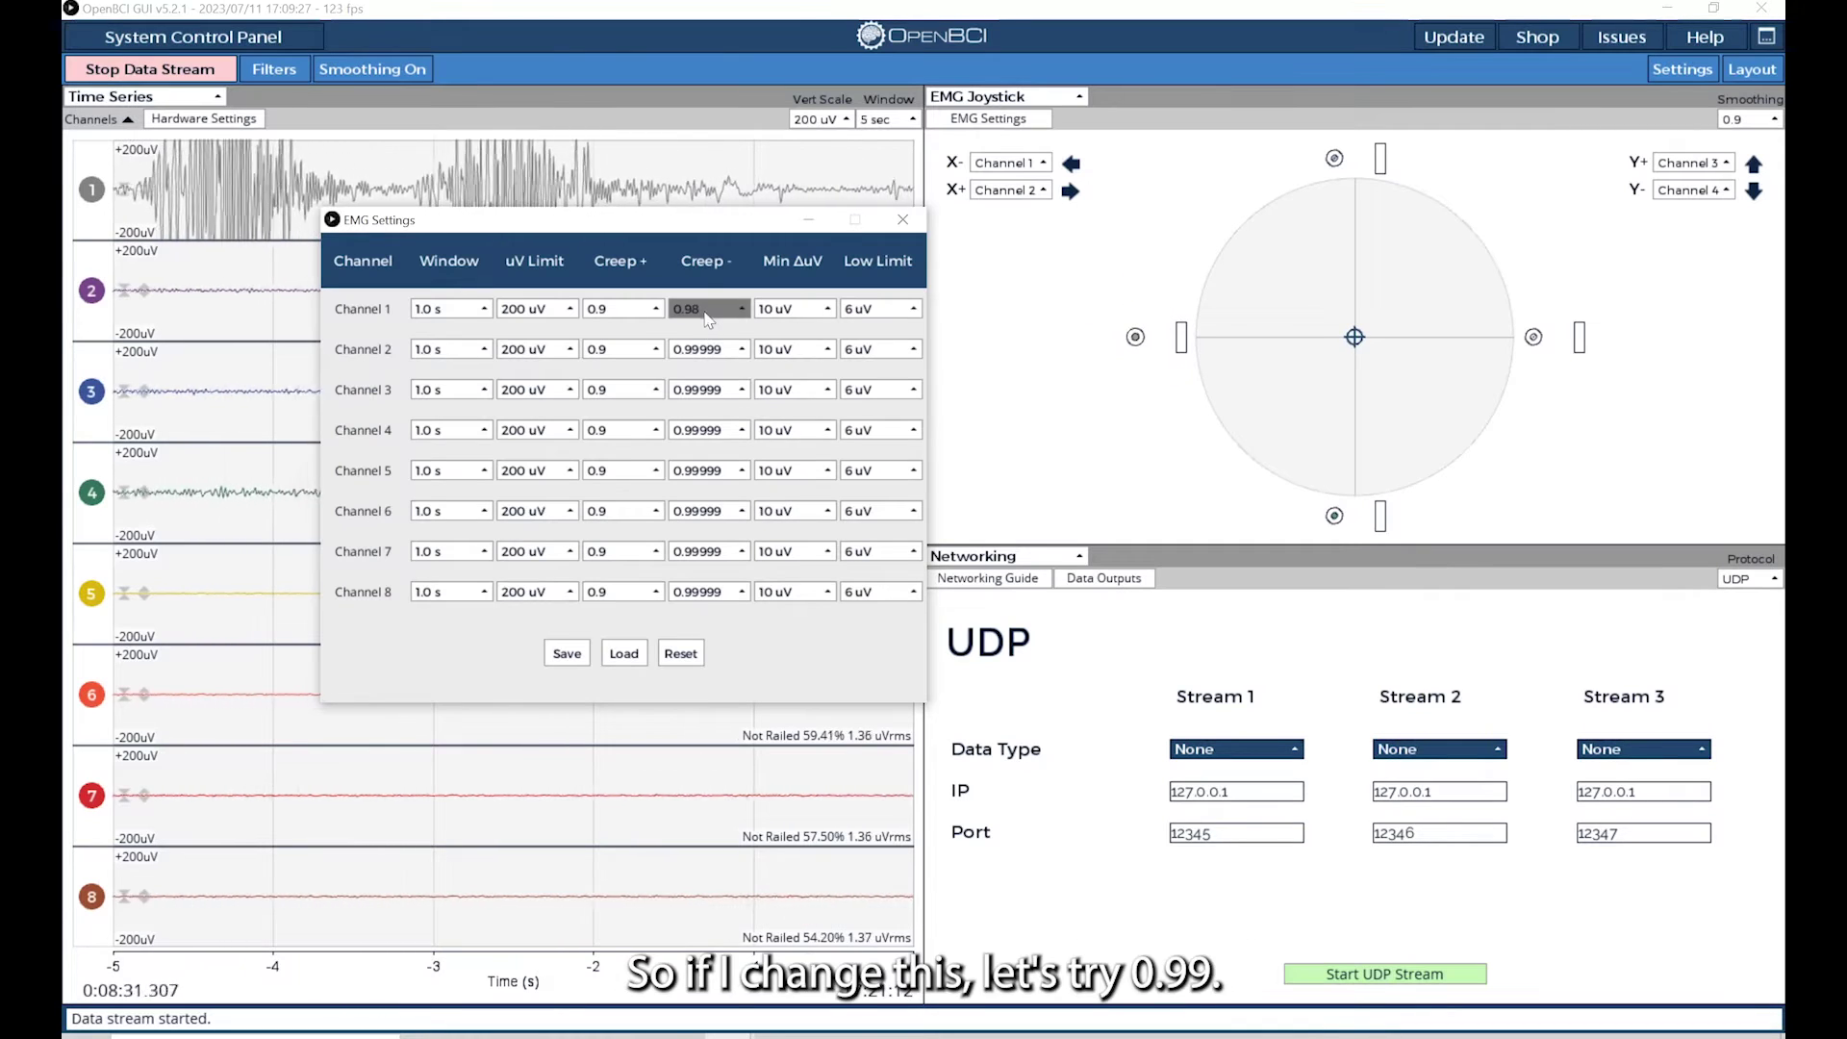
{"action": "left_click", "coordinate": [709, 320]}
{"action": "left_click", "coordinate": [711, 366]}
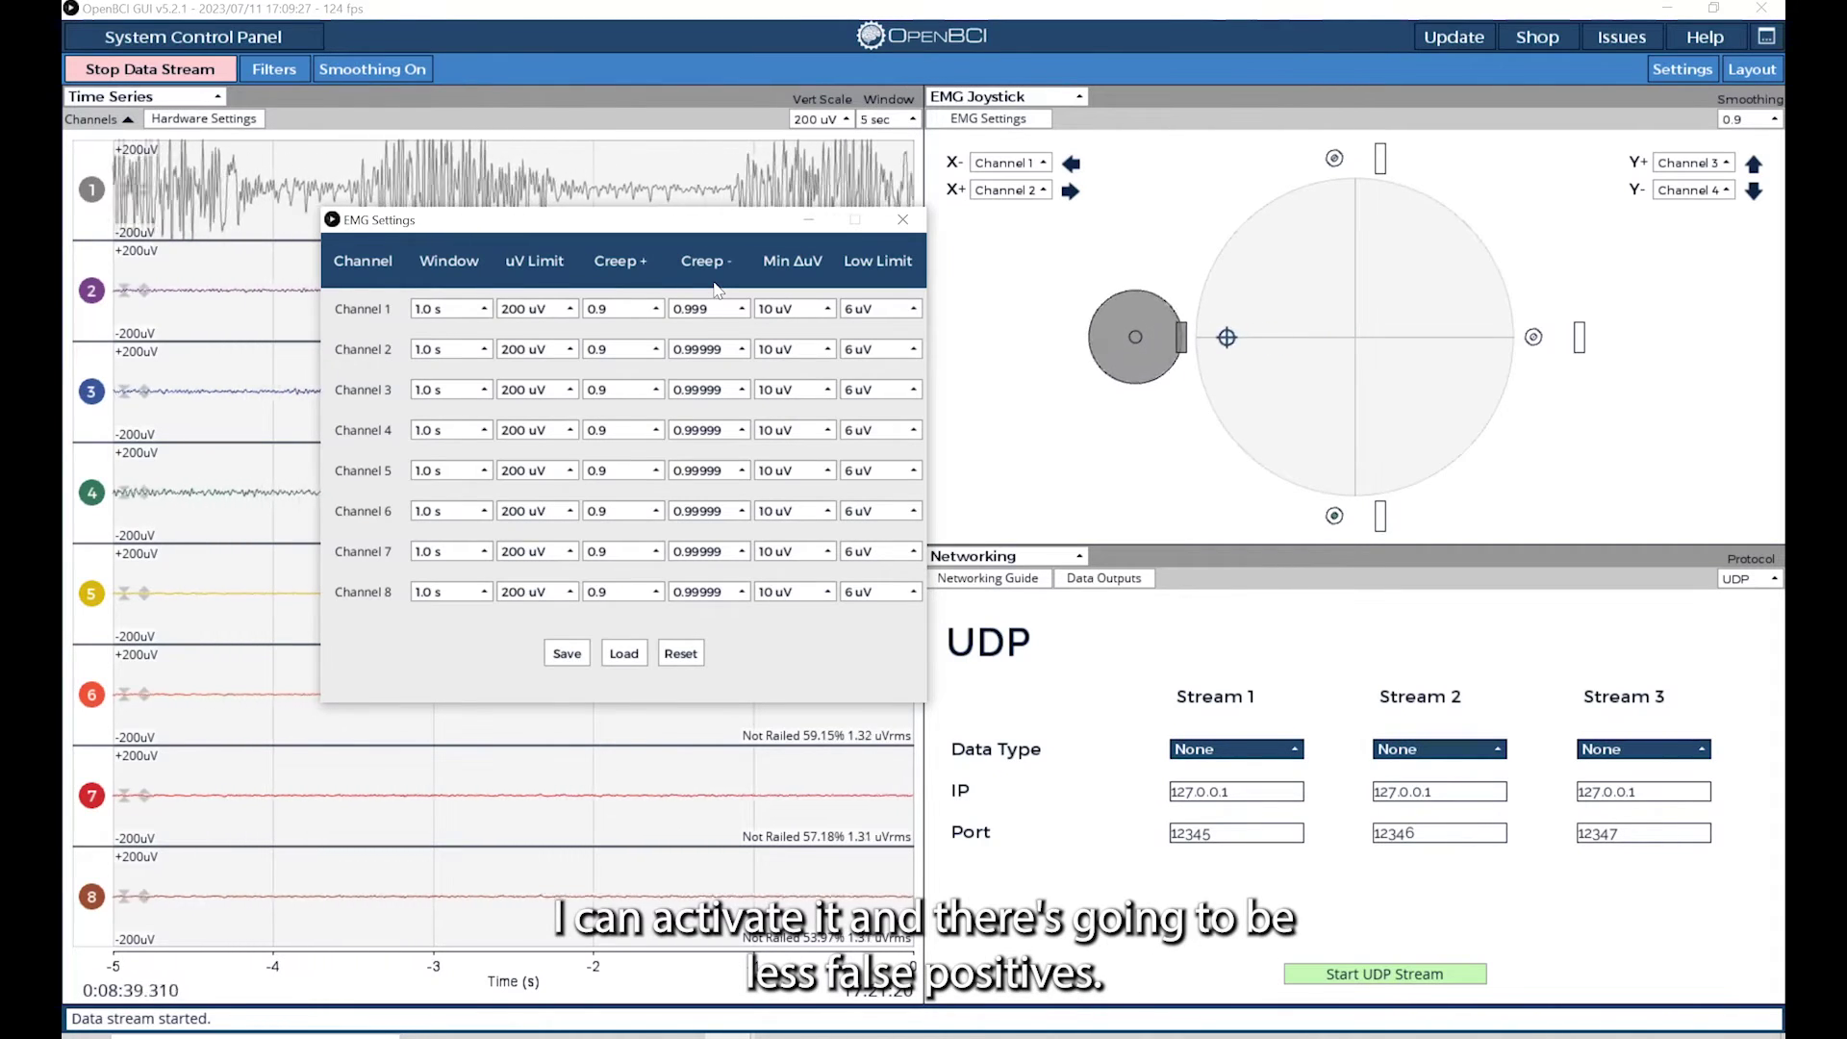
{"action": "left_click", "coordinate": [881, 308]}
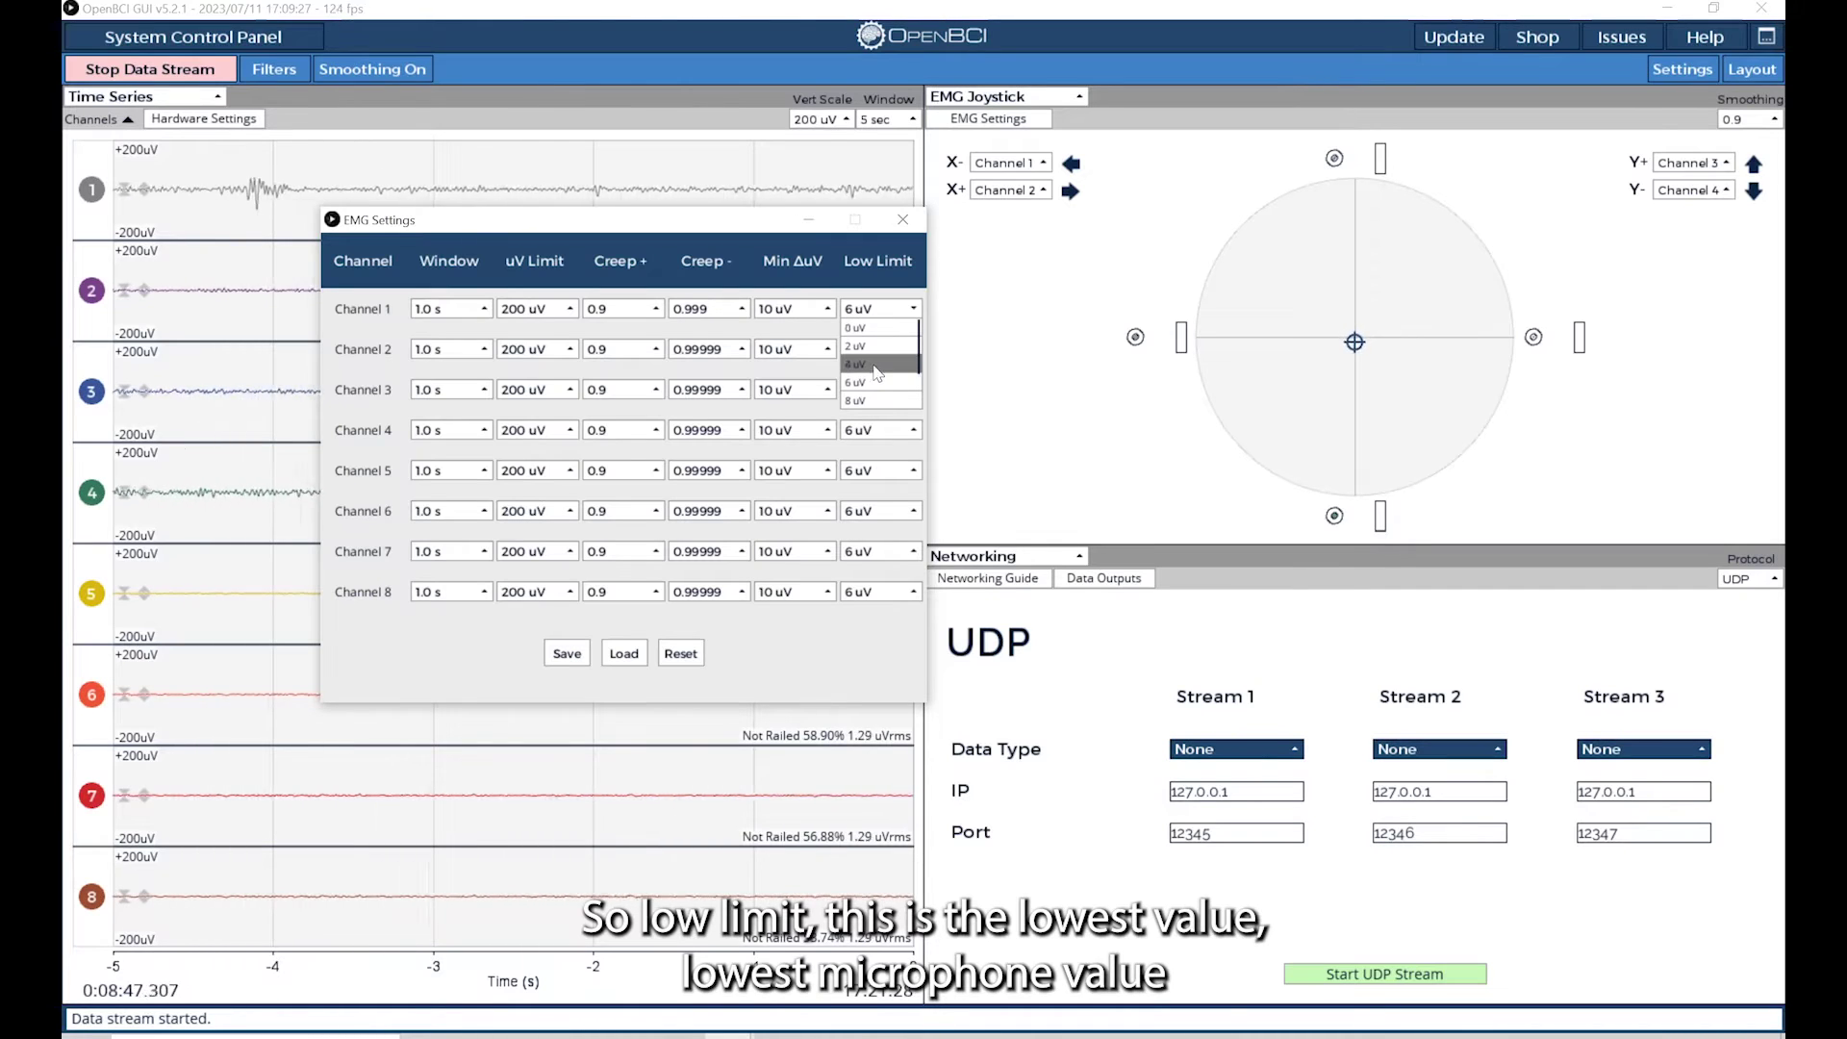
Set channel 1's Low Limit to 30 uV in EMG Settings.
{"action": "scroll", "coordinate": [876, 372], "scroll_direction": "down", "scroll_amount": 1}
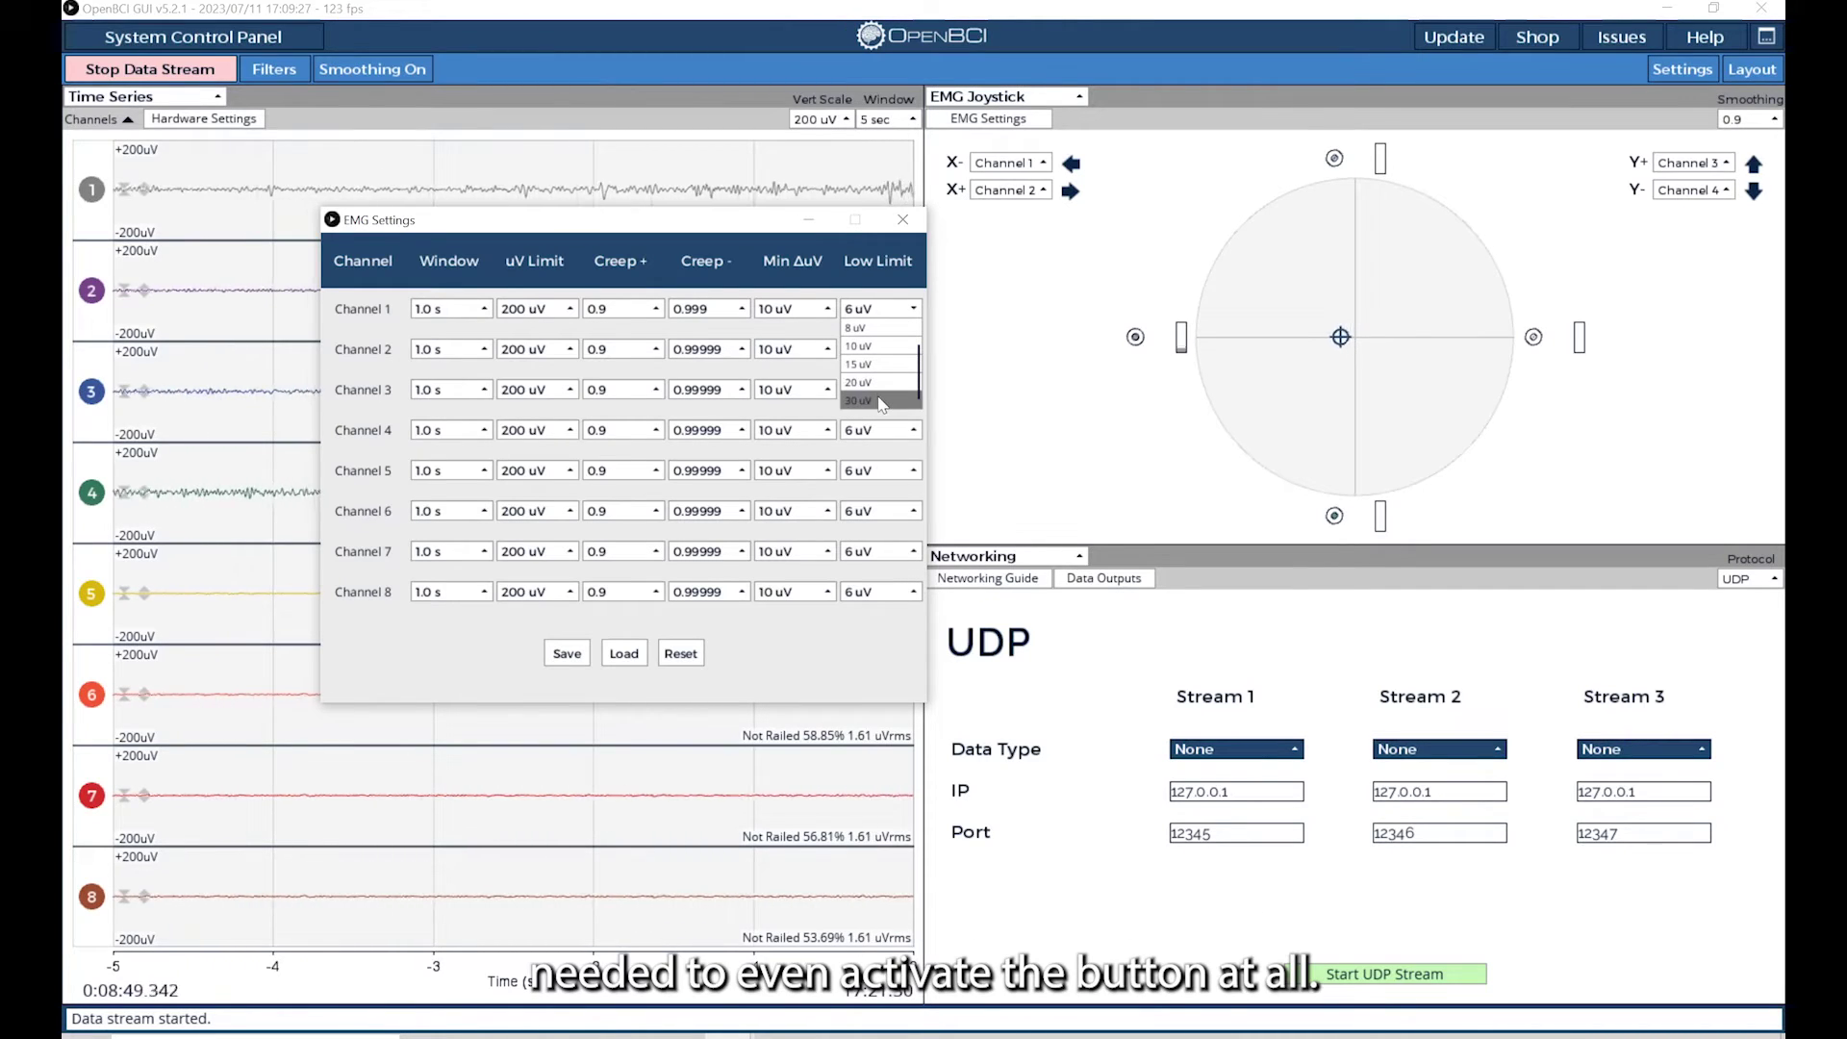
{"action": "left_click", "coordinate": [879, 400]}
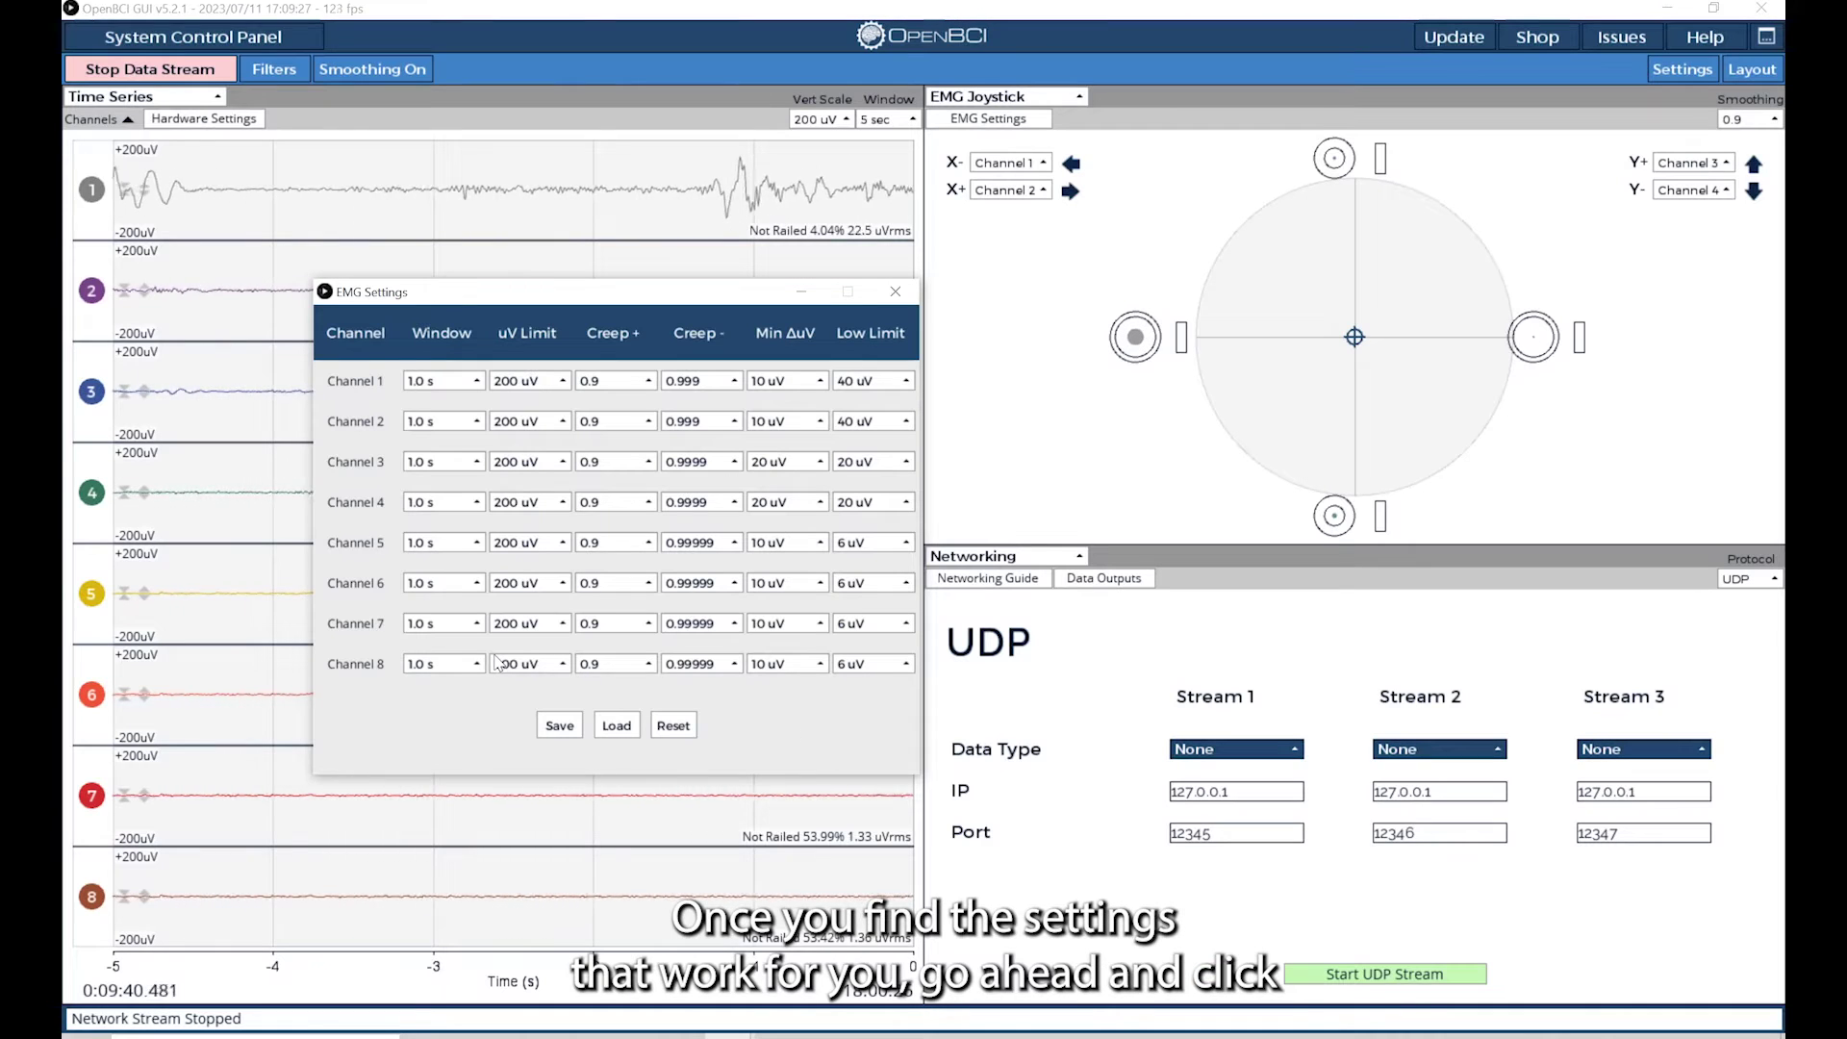
Save the tuned EMG settings as EmgSettings_8Channels.json, overwriting the existing file.
{"action": "left_click", "coordinate": [559, 725]}
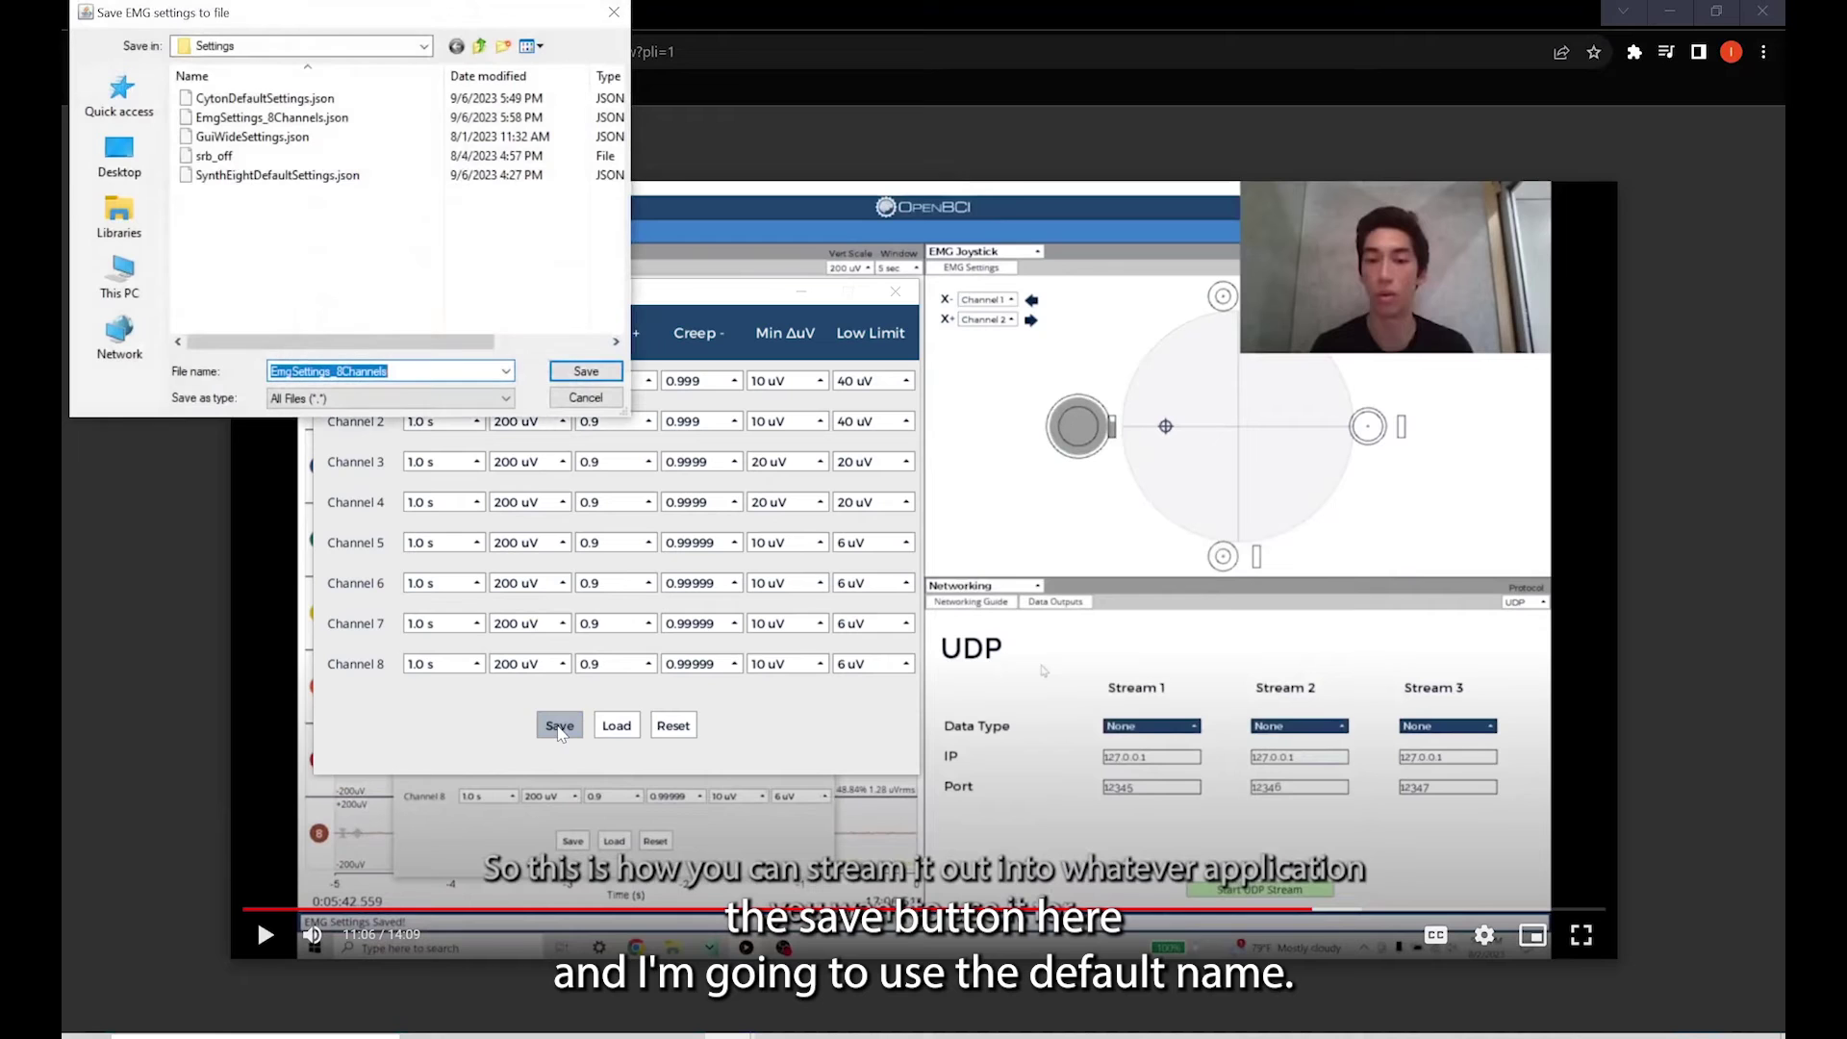
{"action": "left_click", "coordinate": [600, 374]}
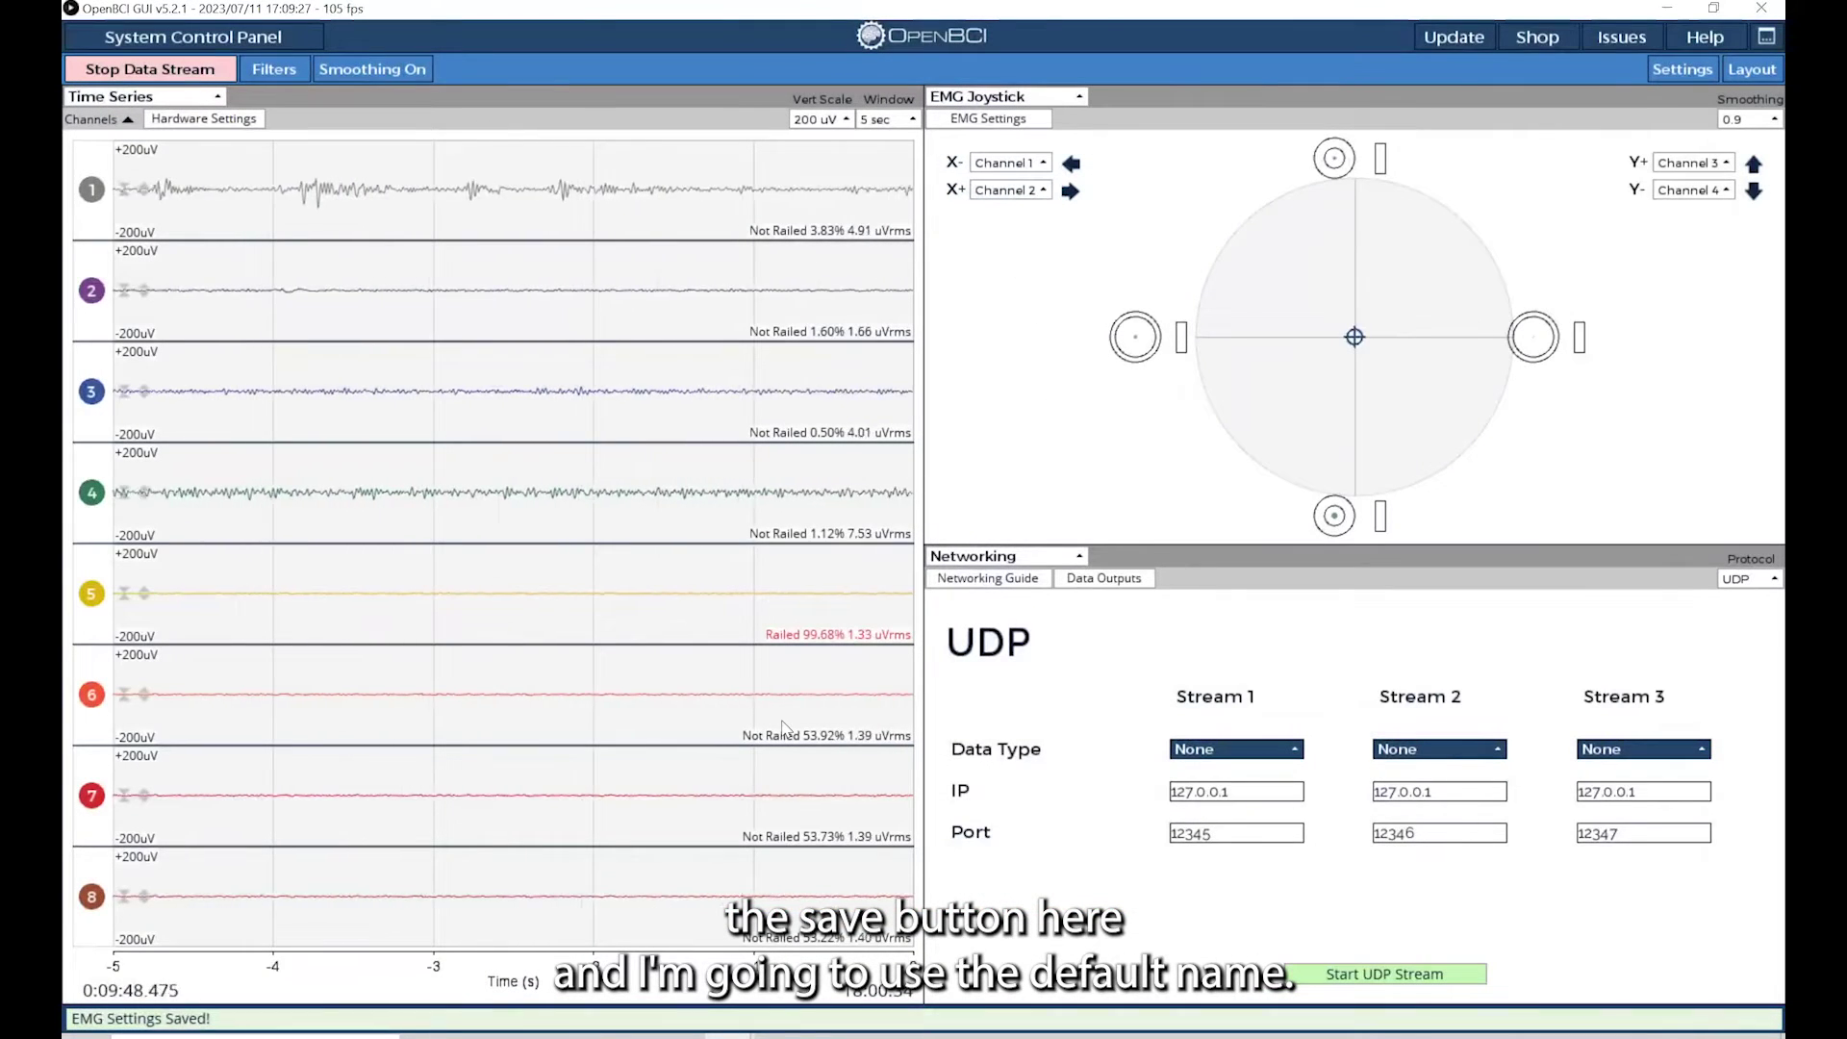
{"action": "left_click", "coordinate": [832, 953]}
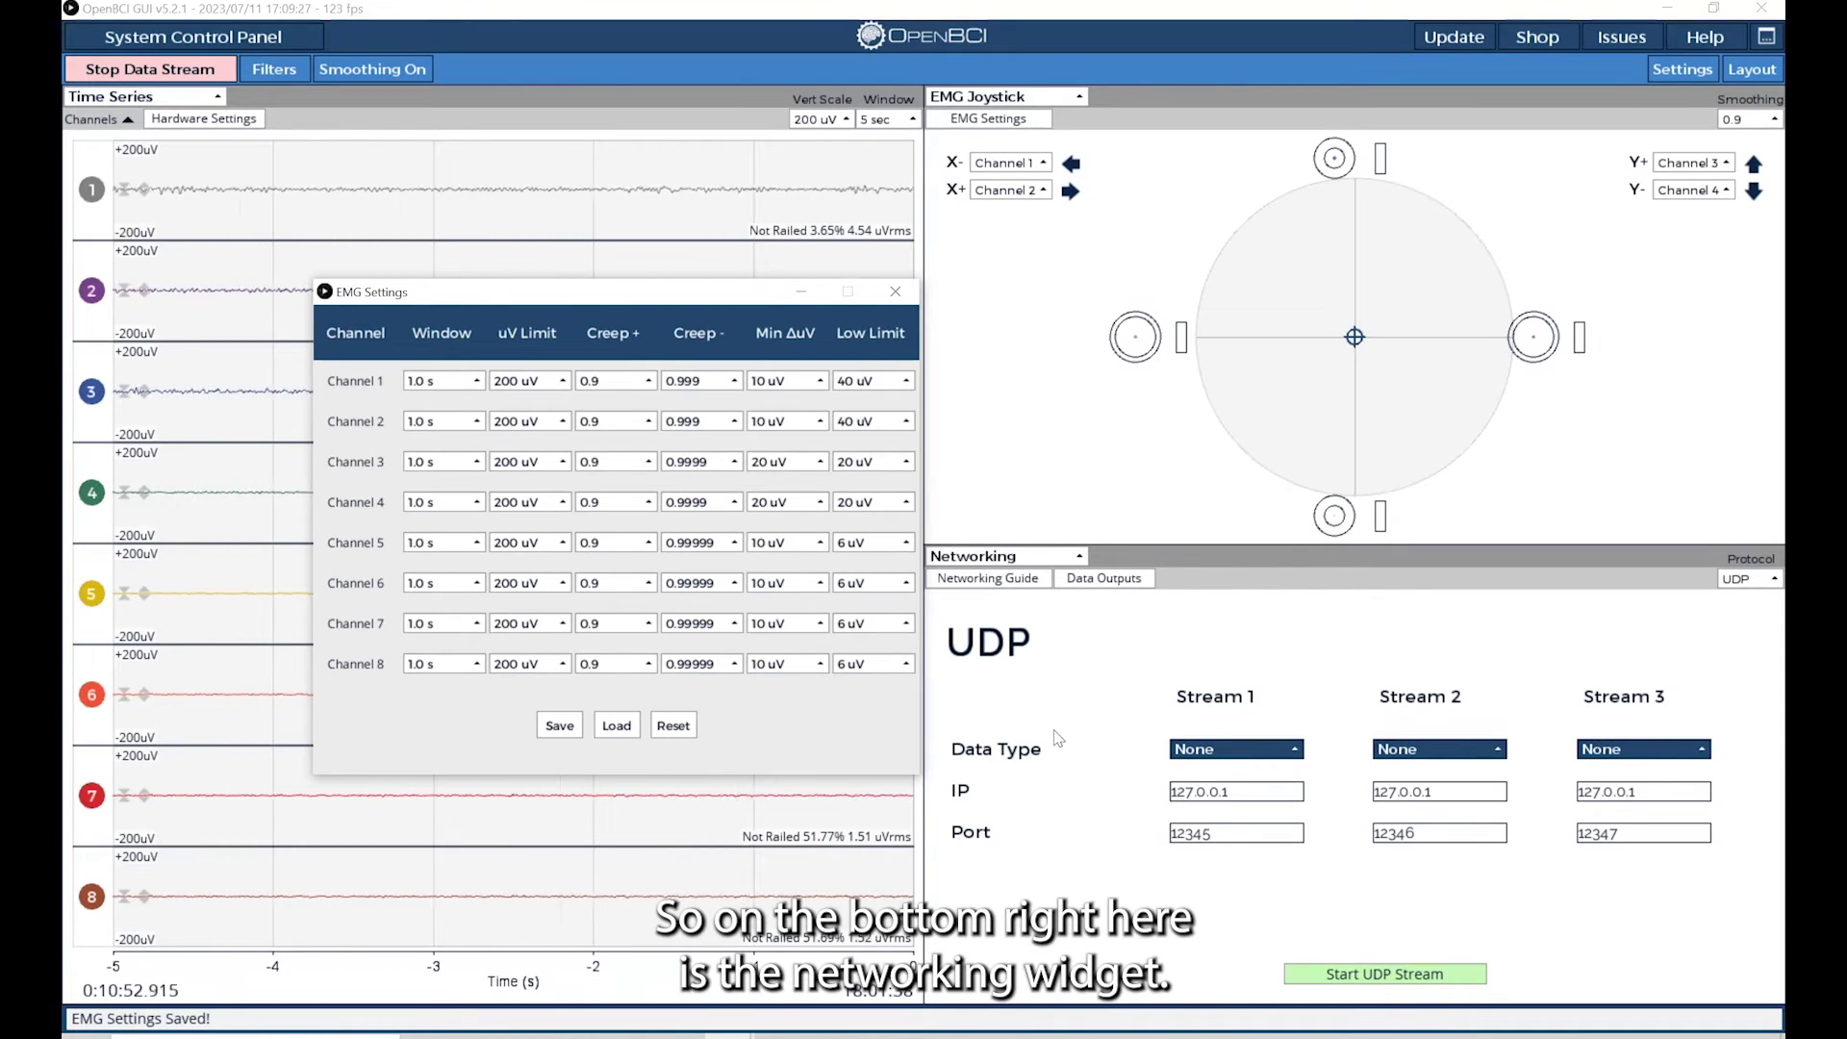
{"action": "left_click", "coordinate": [1204, 750]}
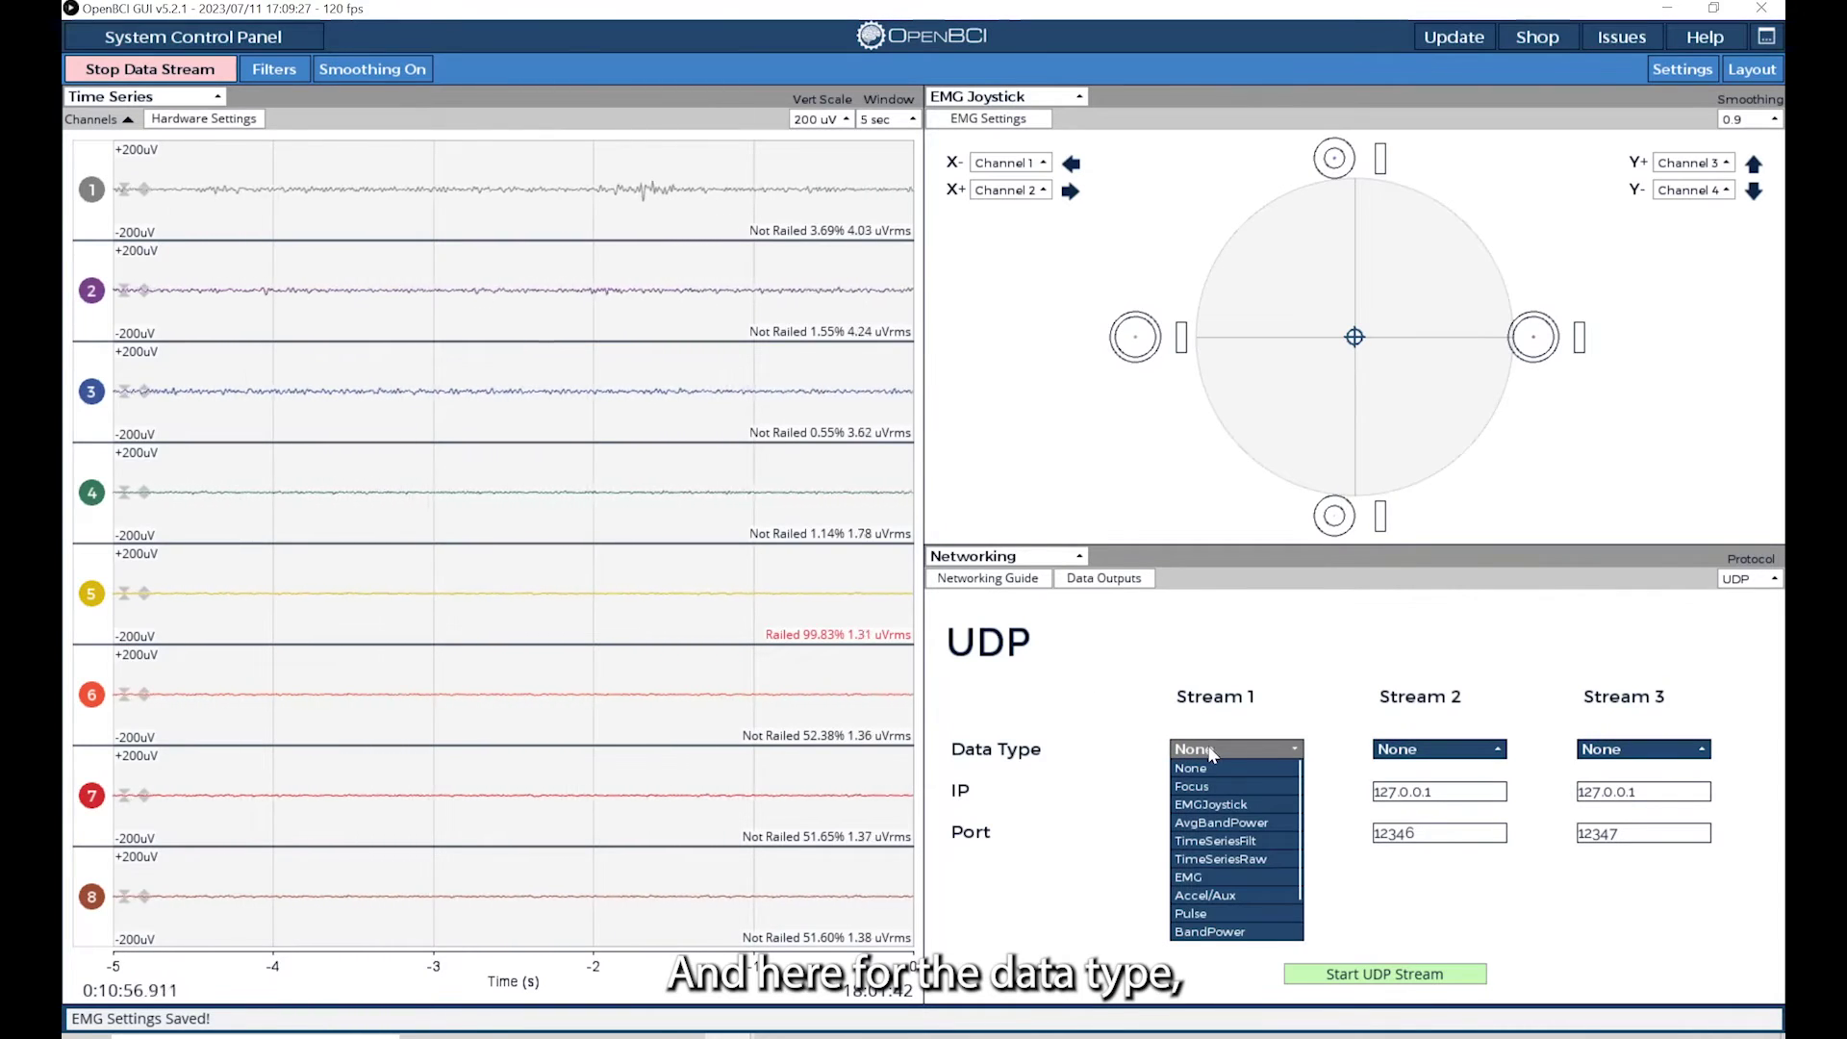
Stream EMGJoystick data on UDP Stream 1 to 127.0.0.1 port 12345.
{"action": "left_click", "coordinate": [1214, 804]}
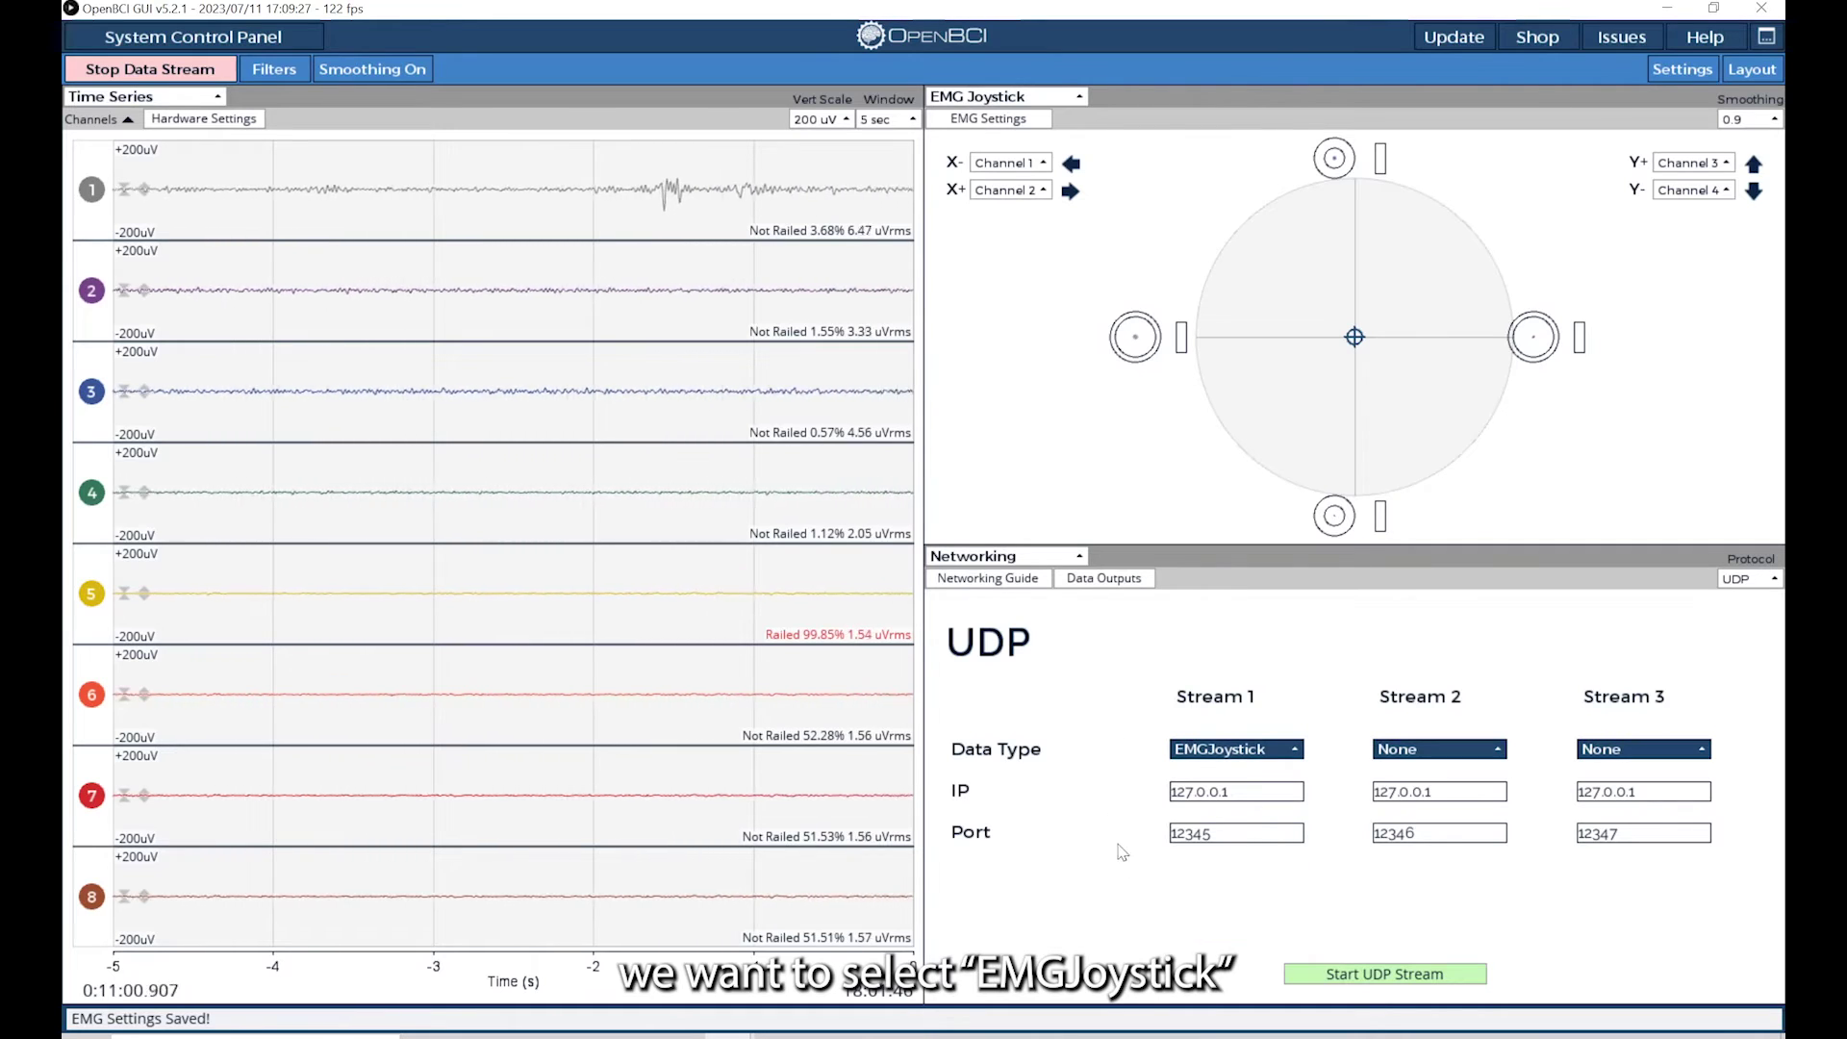
{"action": "left_click", "coordinate": [1350, 977]}
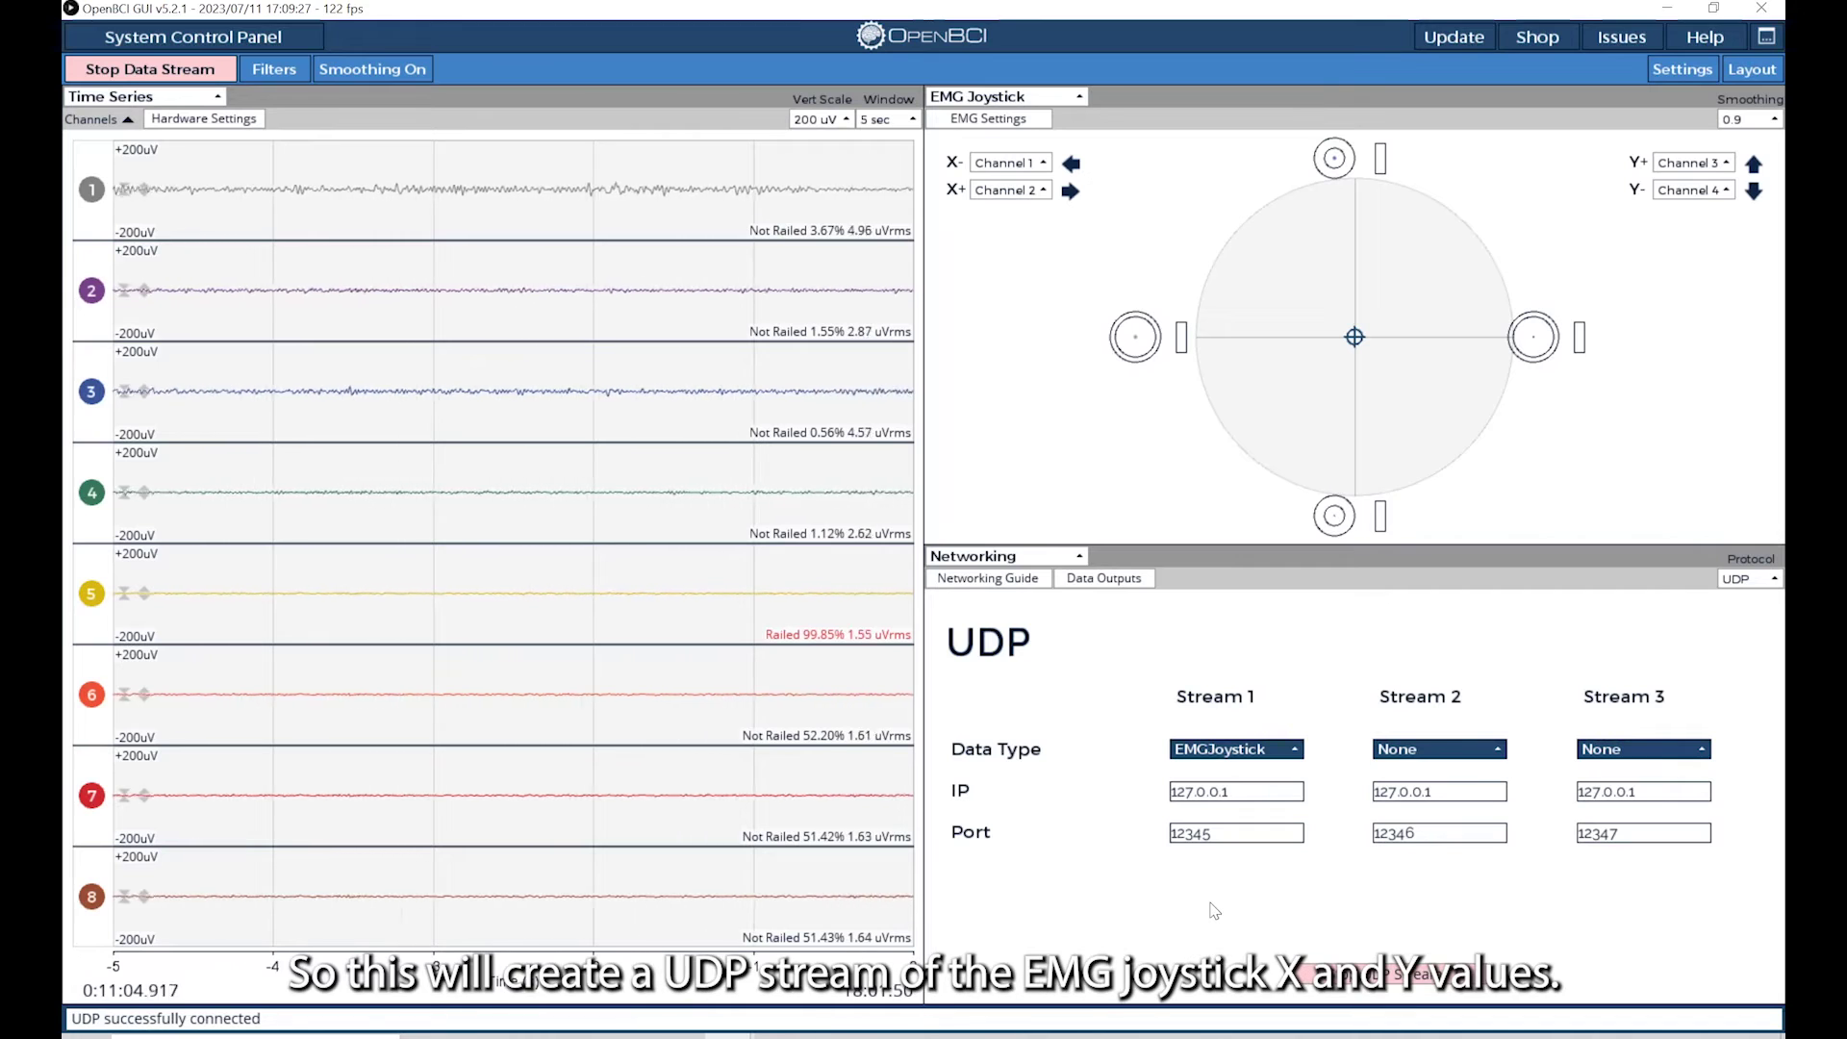